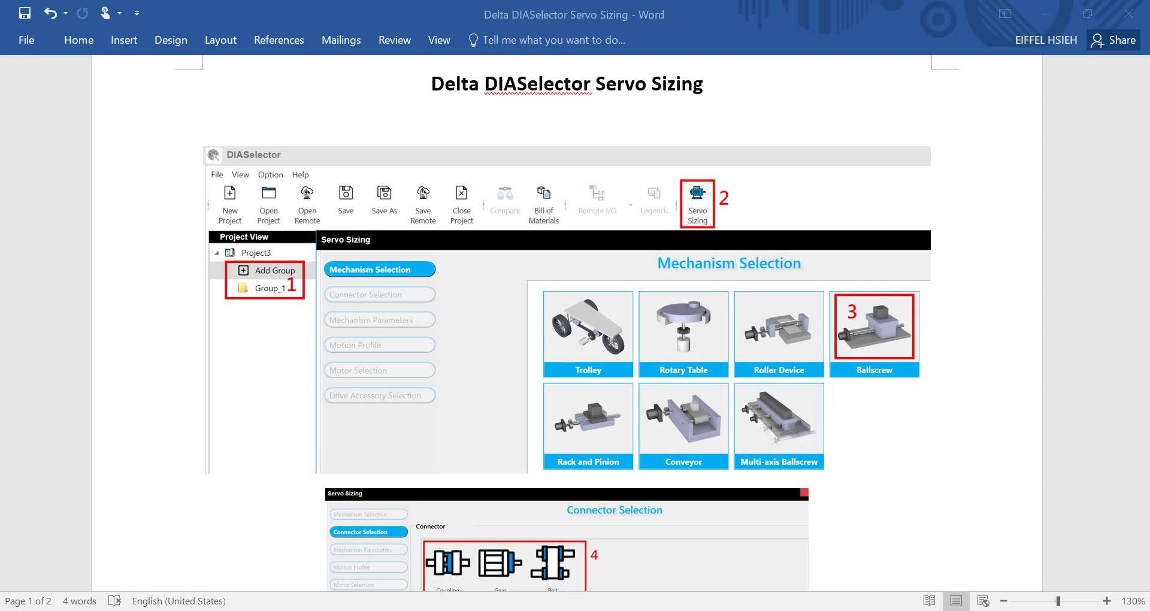
click(89, 608)
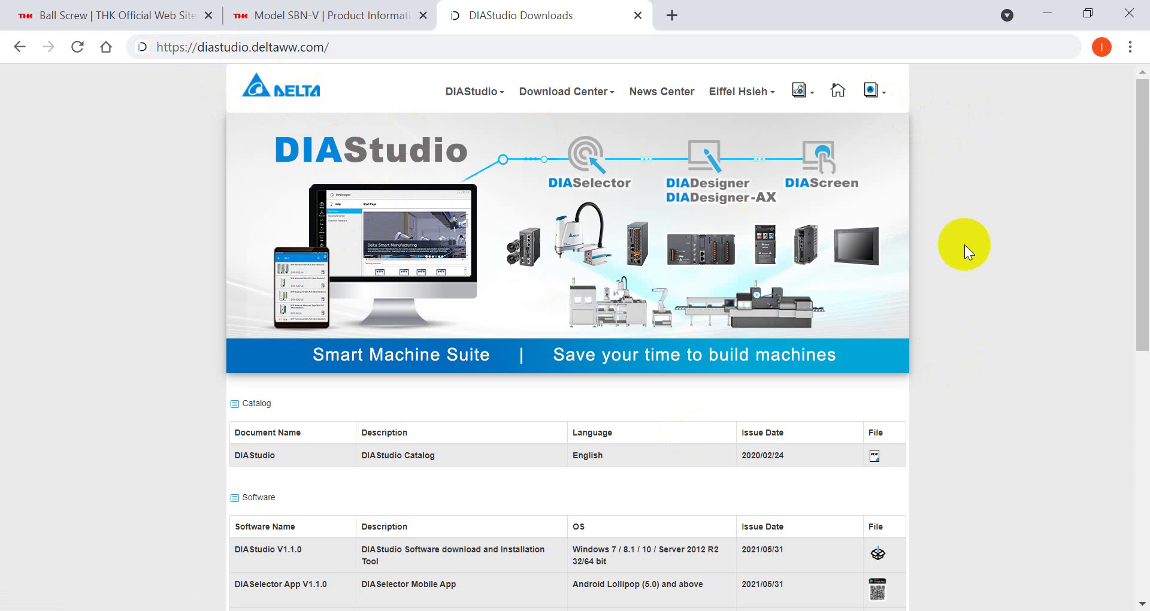
click(873, 91)
click(1039, 171)
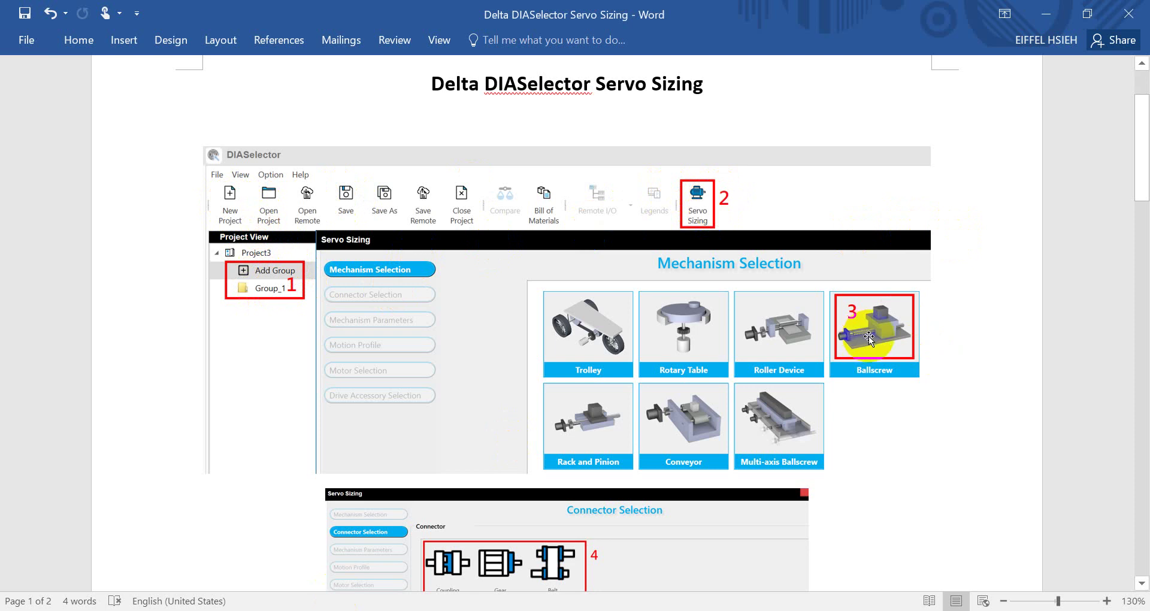
- Scroll the Word guide to the annotated Mechanism Parameters screenshot showing coupling, gear and belt fields A–C
scroll(872, 346, down, 5)
scroll(874, 350, up, 1)
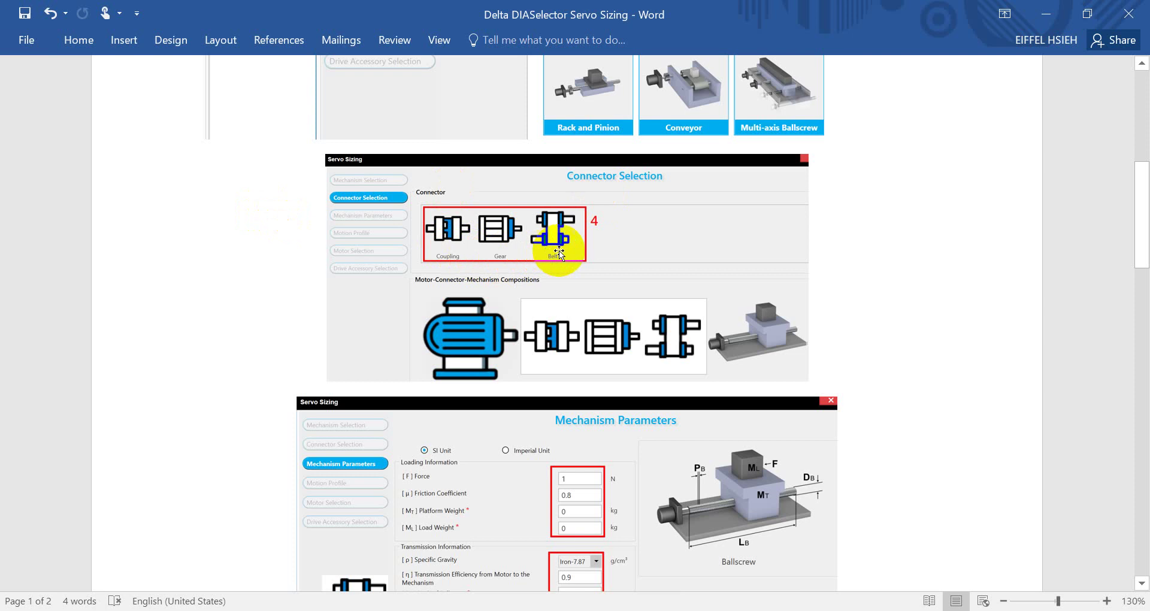
scroll(903, 263, down, 5)
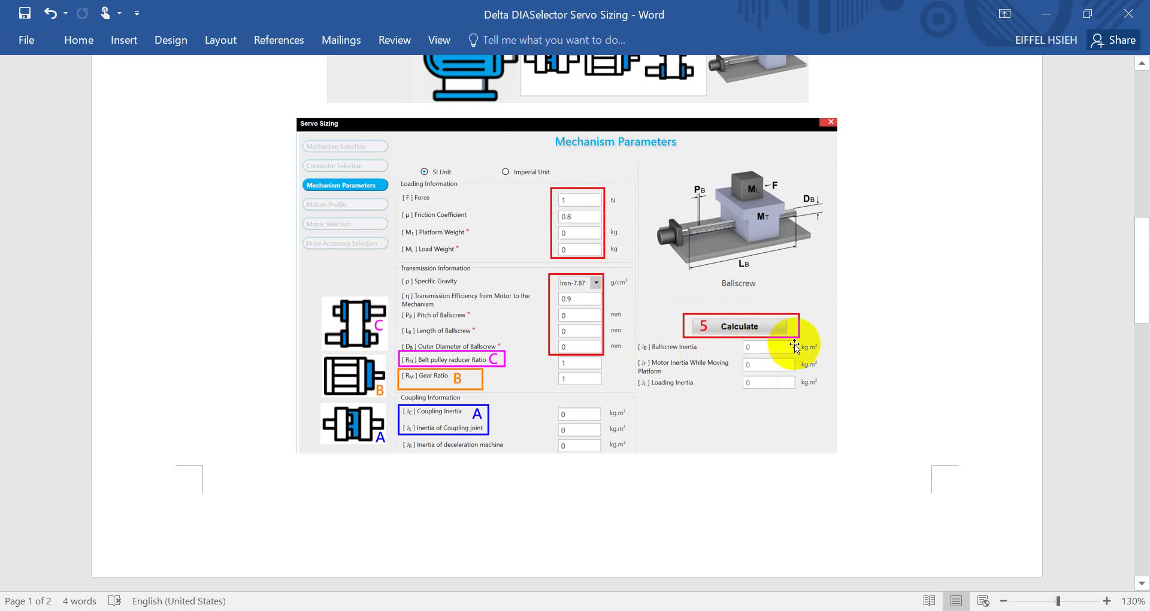
scroll(915, 399, down, 10)
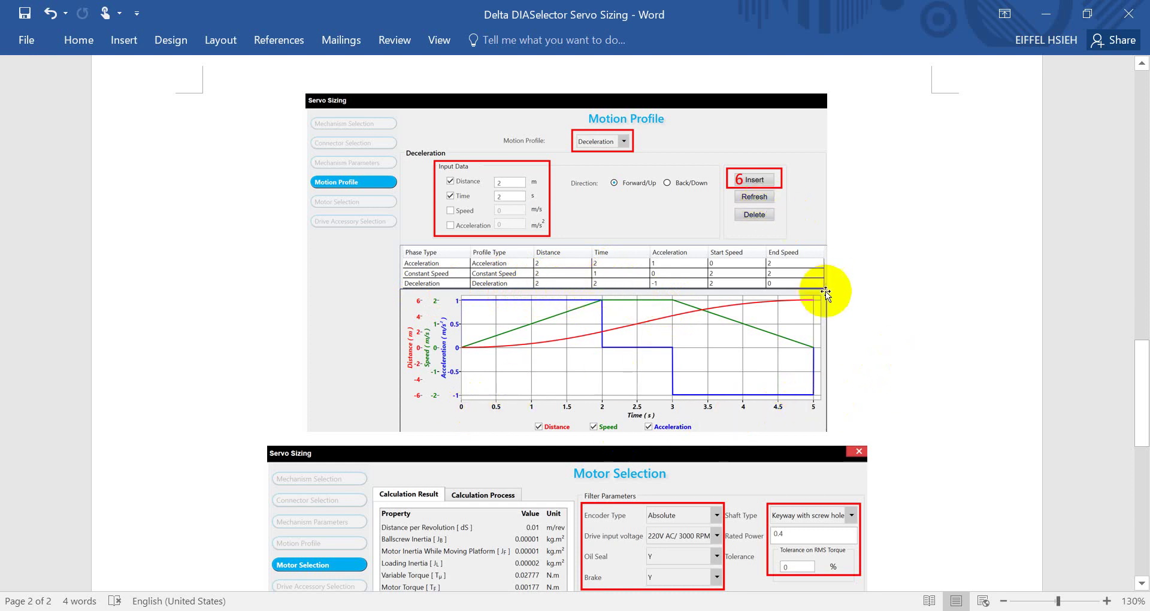
scroll(745, 264, down, 5)
scroll(870, 308, up, 4)
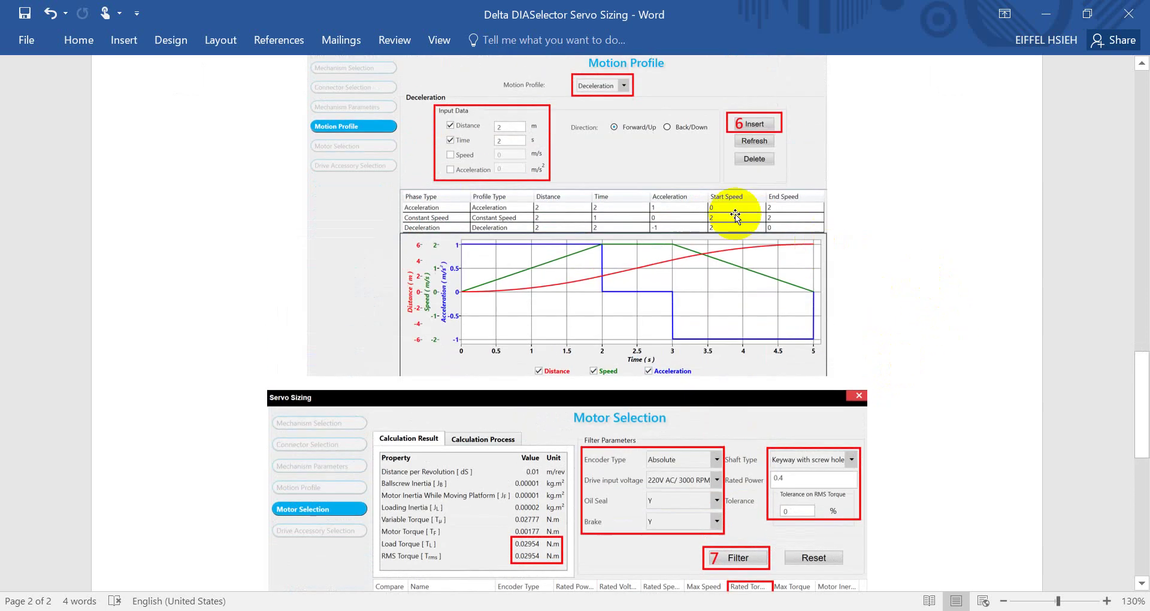
scroll(886, 311, down, 7)
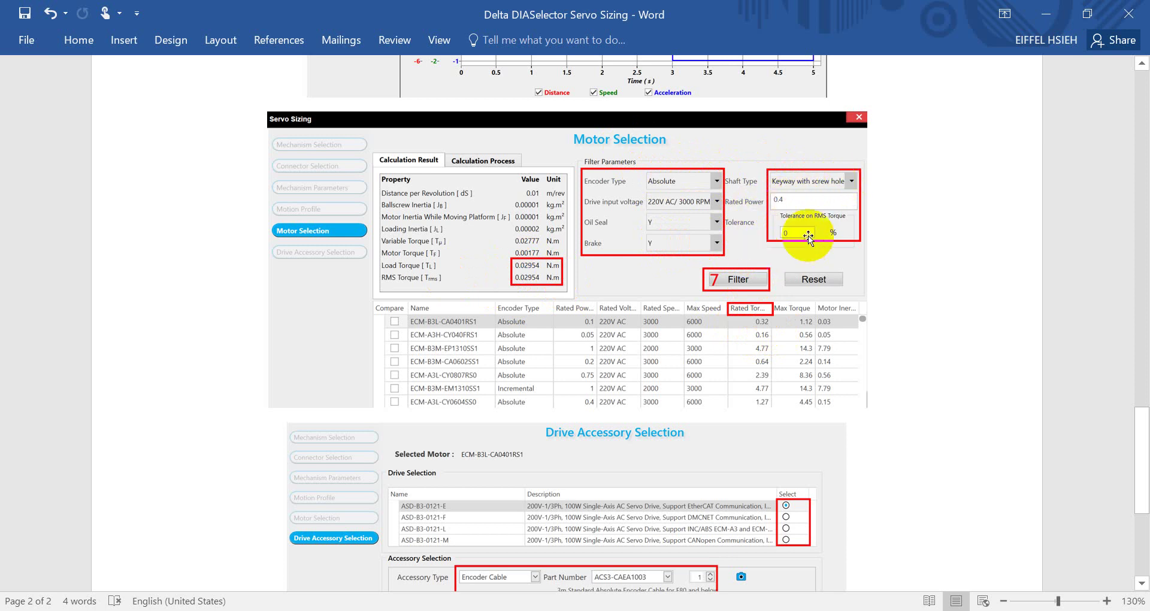
click(796, 230)
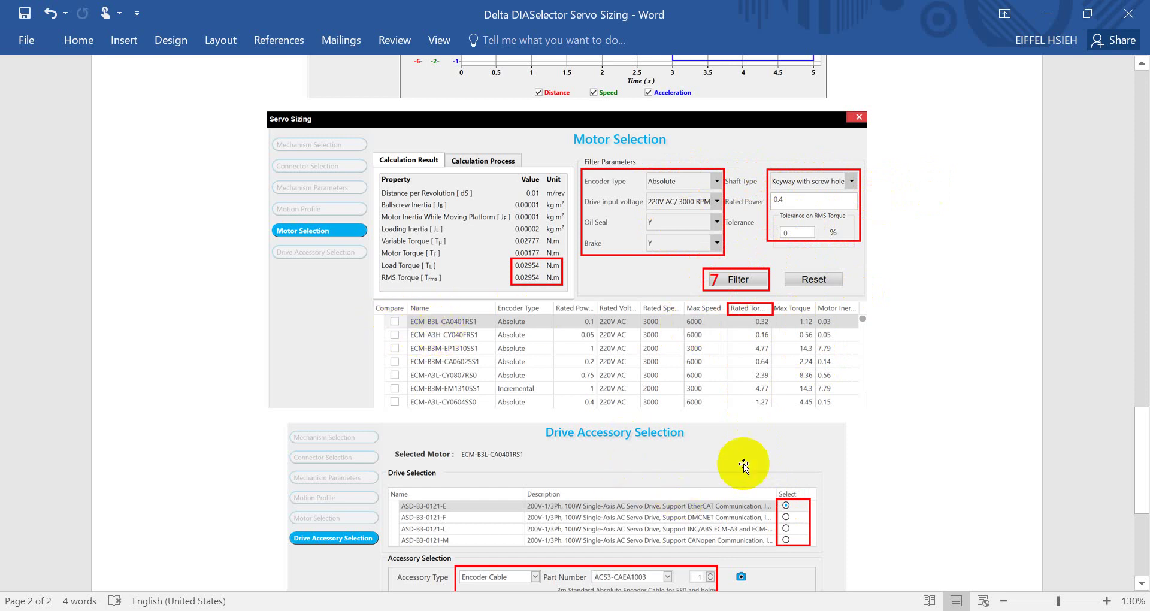
- Scroll the Word guide down to the Save As screenshot
scroll(745, 464, down, 3)
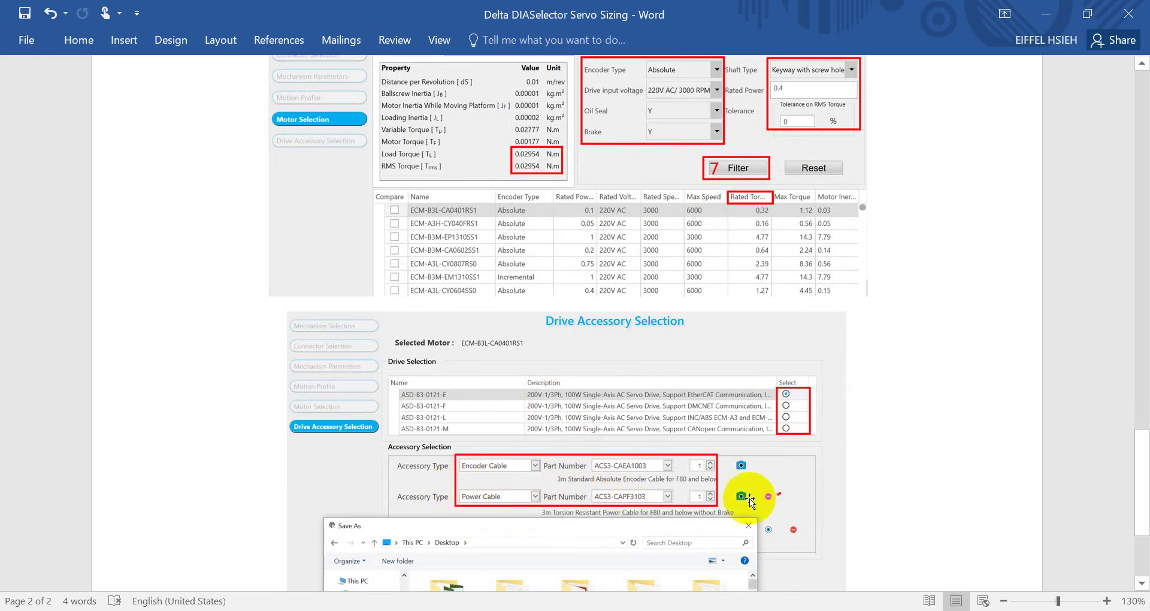
scroll(750, 500, down, 3)
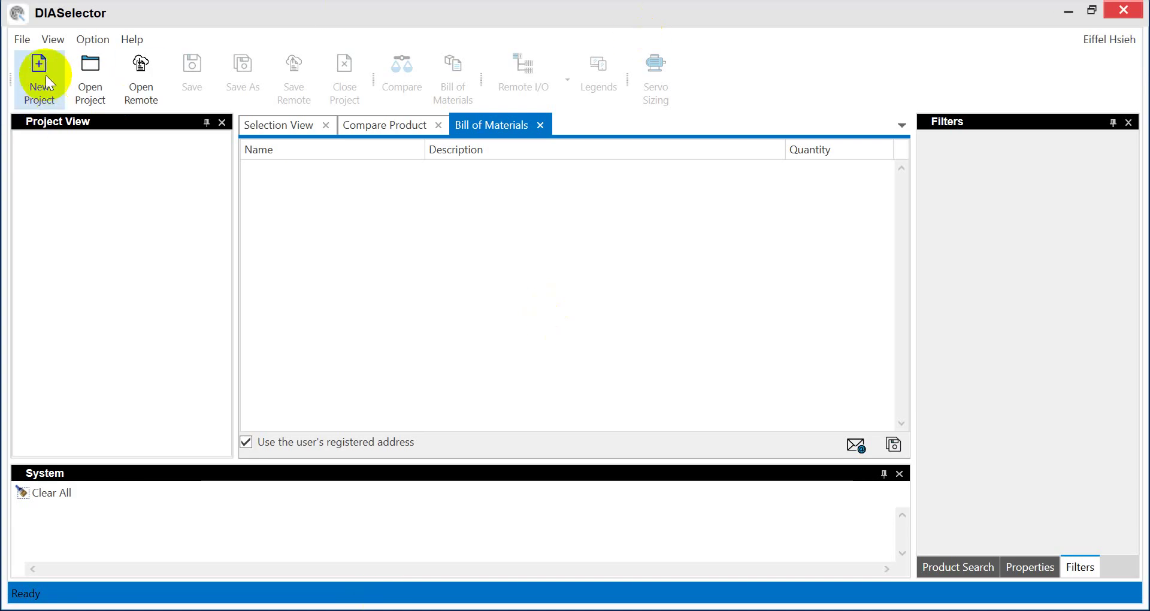
- Create Project2 with default settings and add Group_1 to it
click(48, 81)
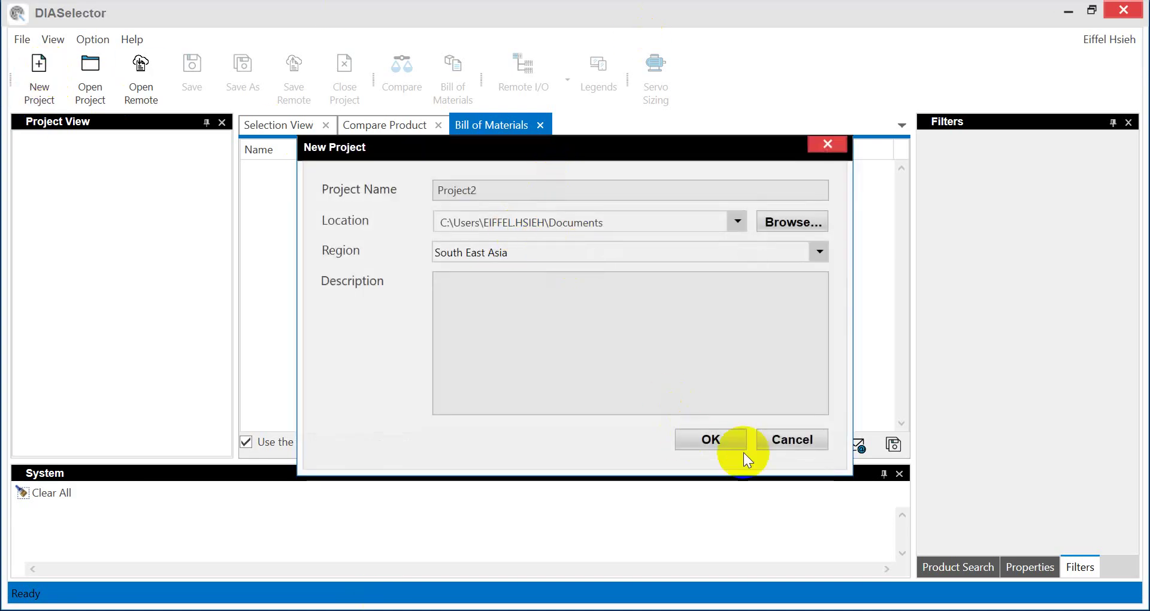
click(711, 442)
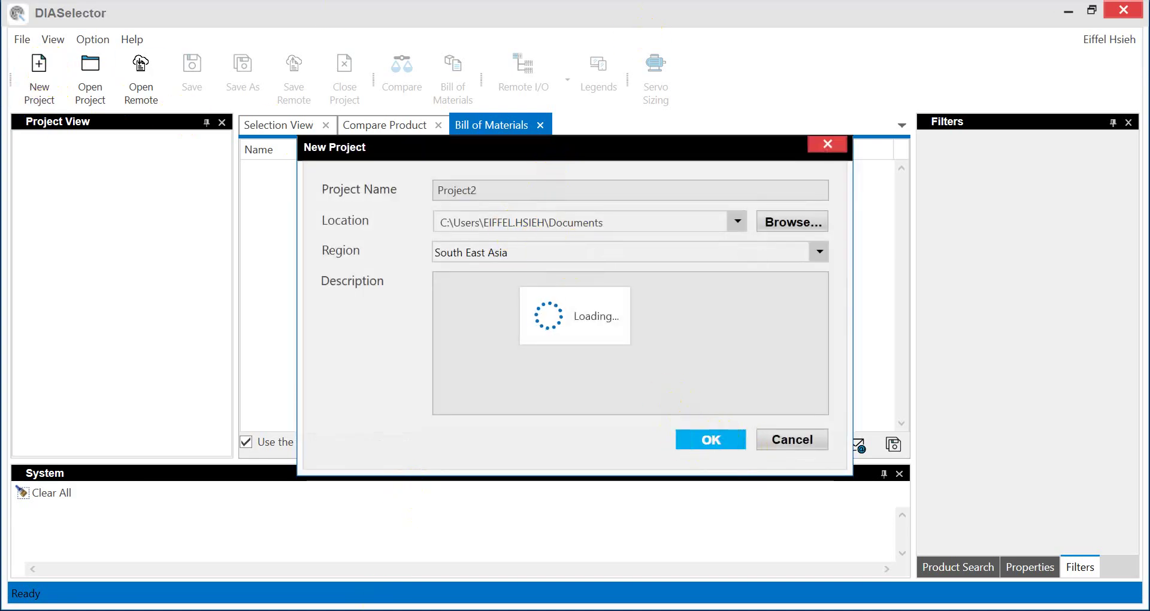
click(71, 166)
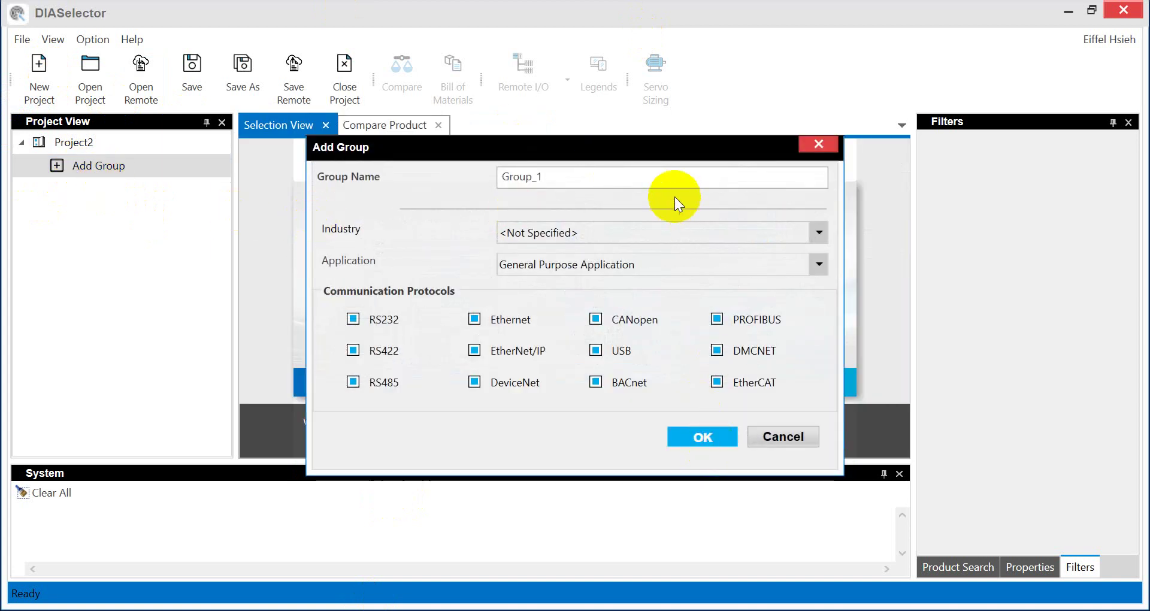
key(Return)
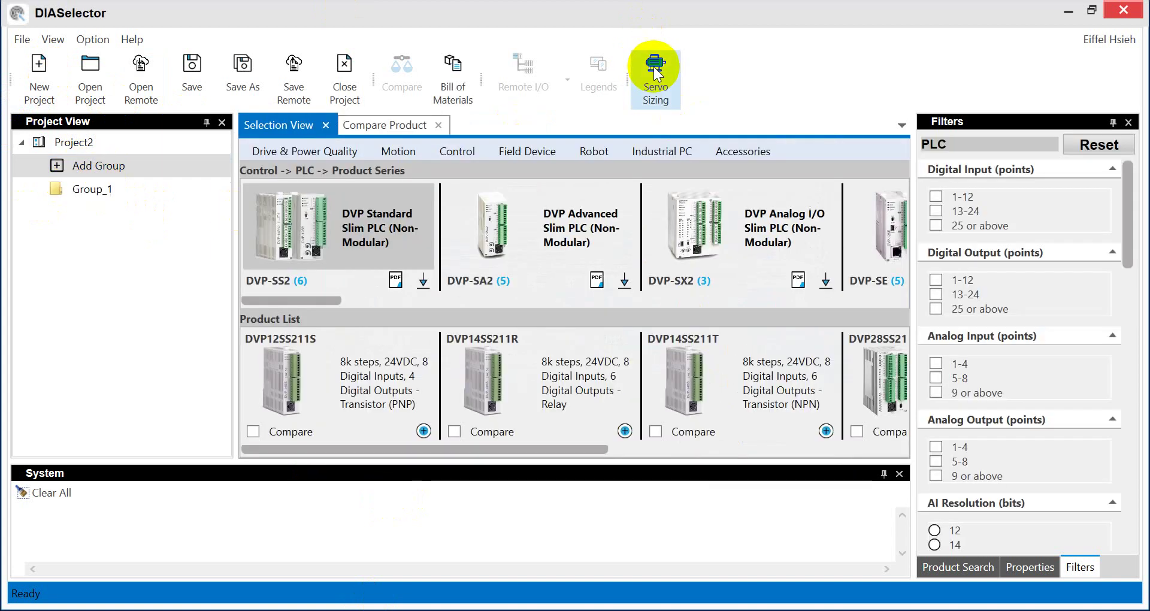
- Start a Servo Sizing for a Ballscrew driven through coupling, gear and belt connectors
click(654, 70)
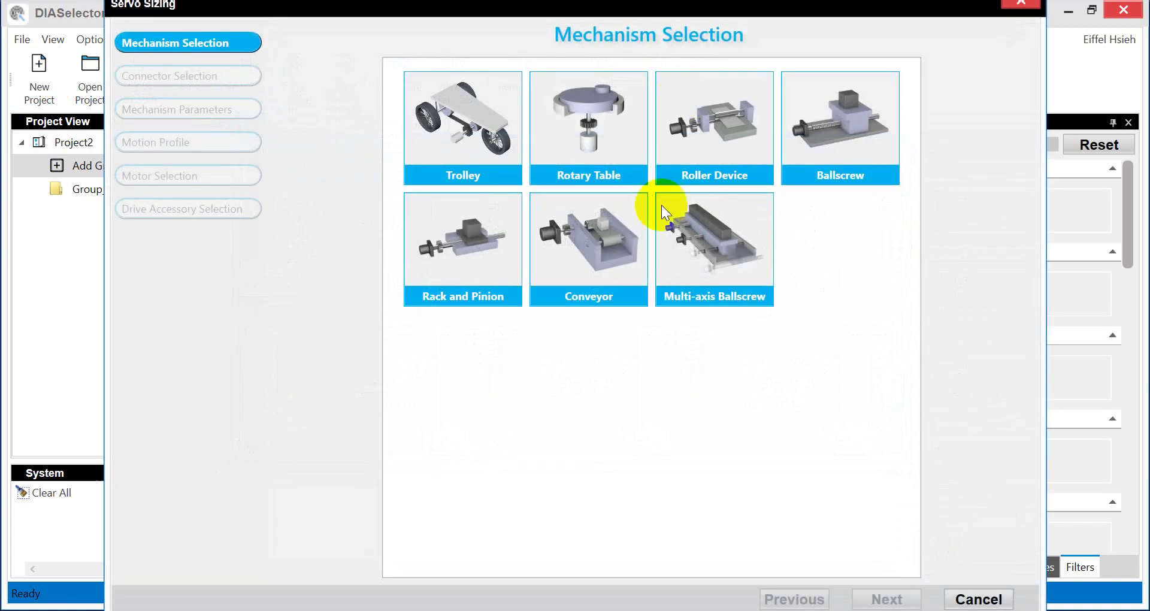
click(830, 122)
click(885, 598)
click(329, 138)
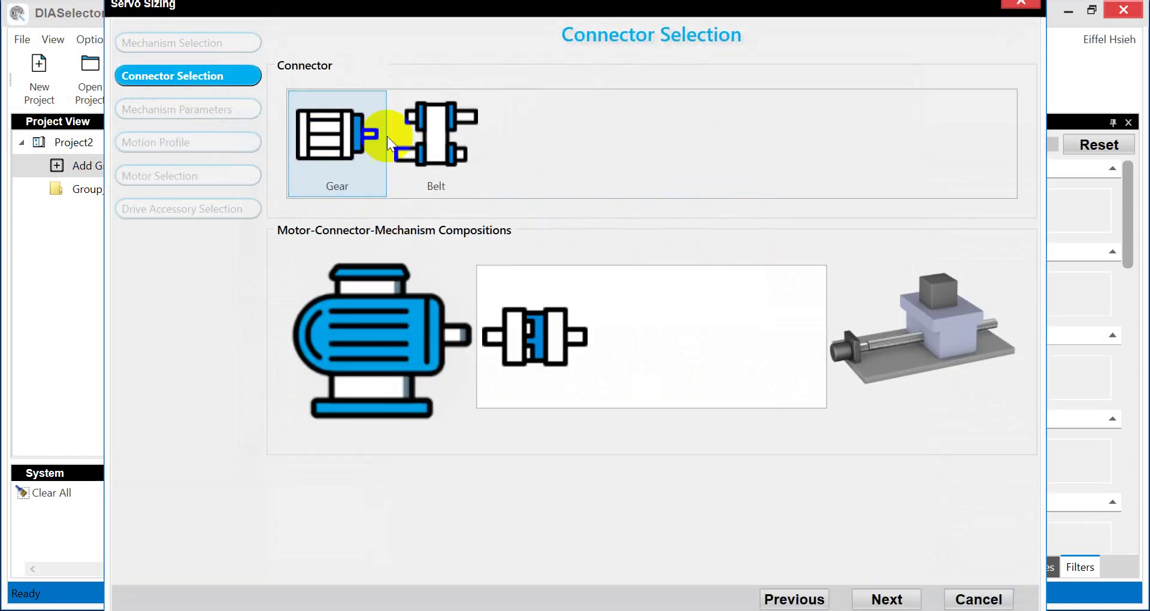
click(335, 134)
click(339, 132)
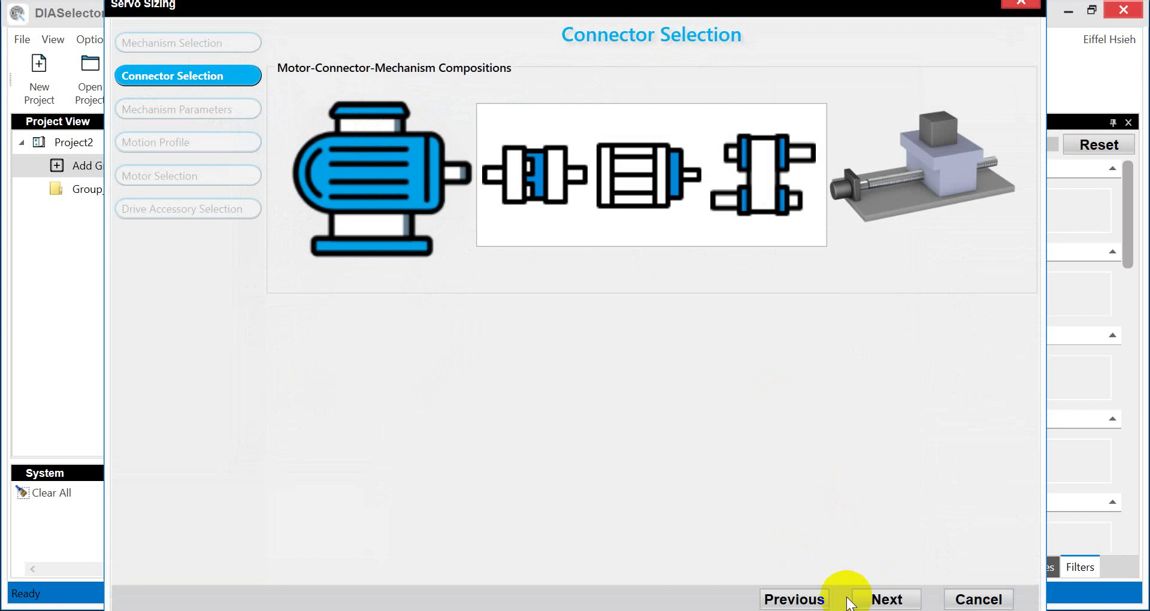
click(886, 599)
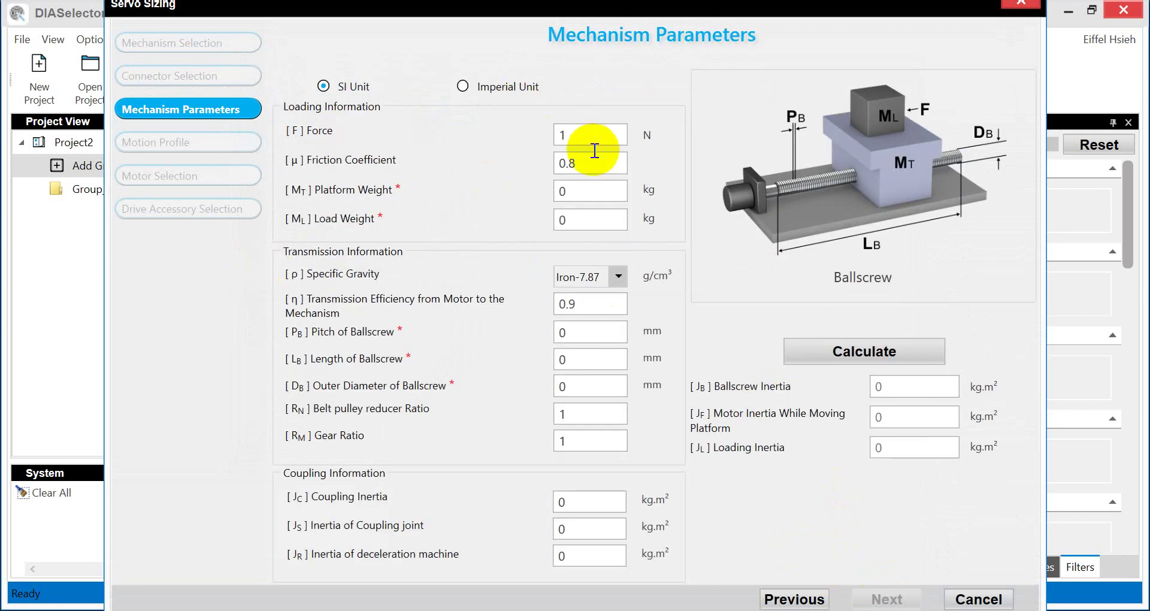
- Set Platform Weight and Load Weight to 100 kg each
click(586, 191)
text(100)
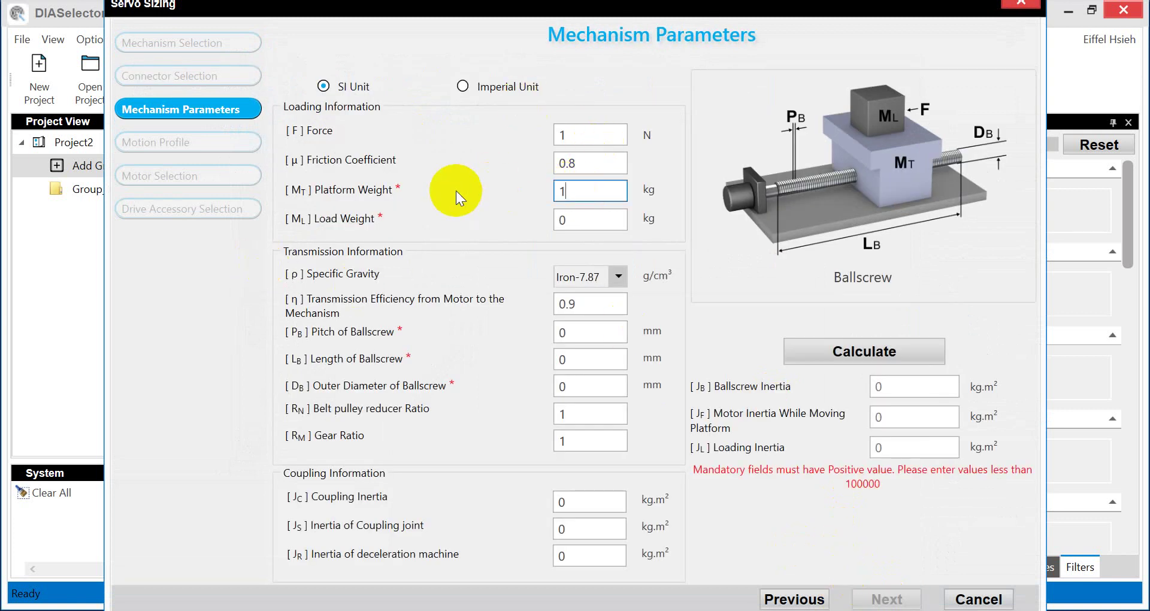
click(595, 224)
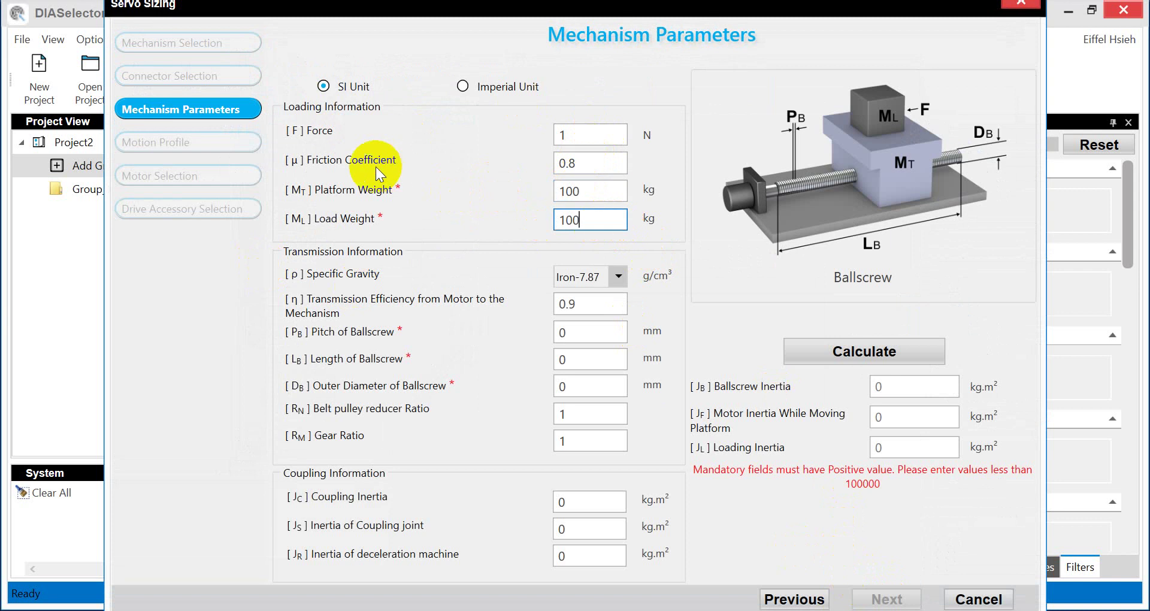
text(100)
- Look up the ballscrew pitch in THK's Model SBN-V table in Chrome
click(601, 333)
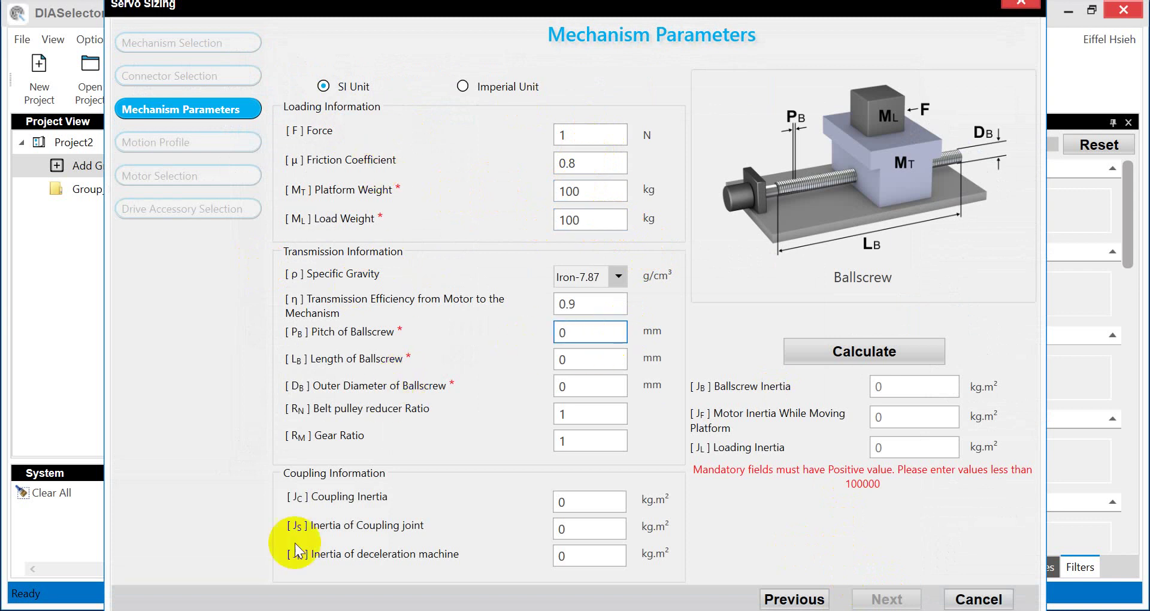
click(186, 605)
click(318, 23)
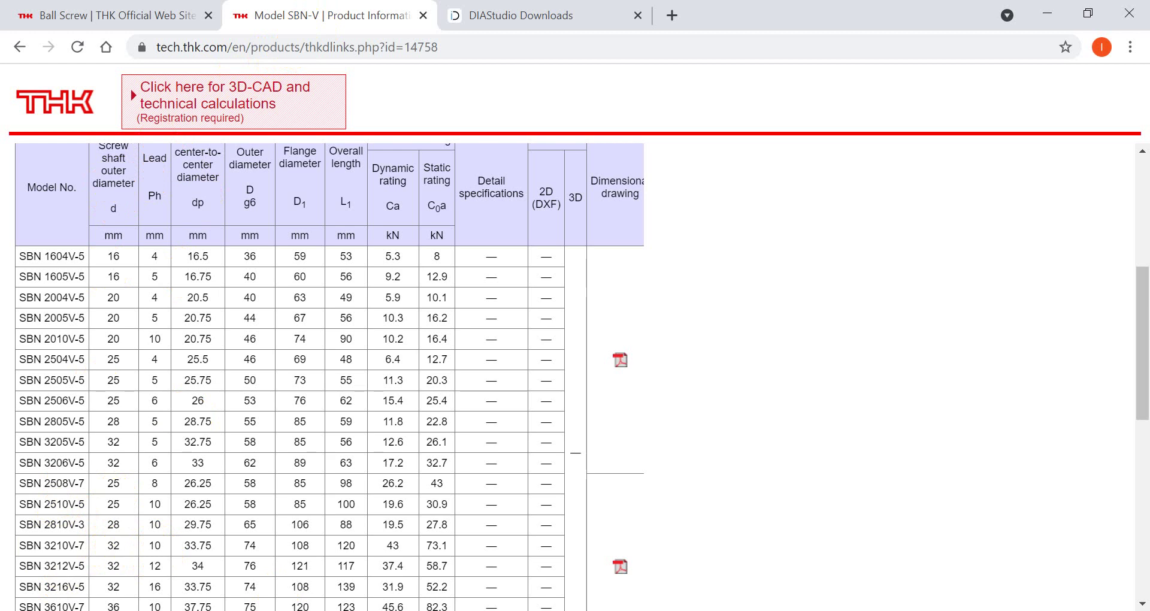
- Enter ballscrew pitch 10 mm, length 2000 mm and diameter 32 mm
key(alt+Tab)
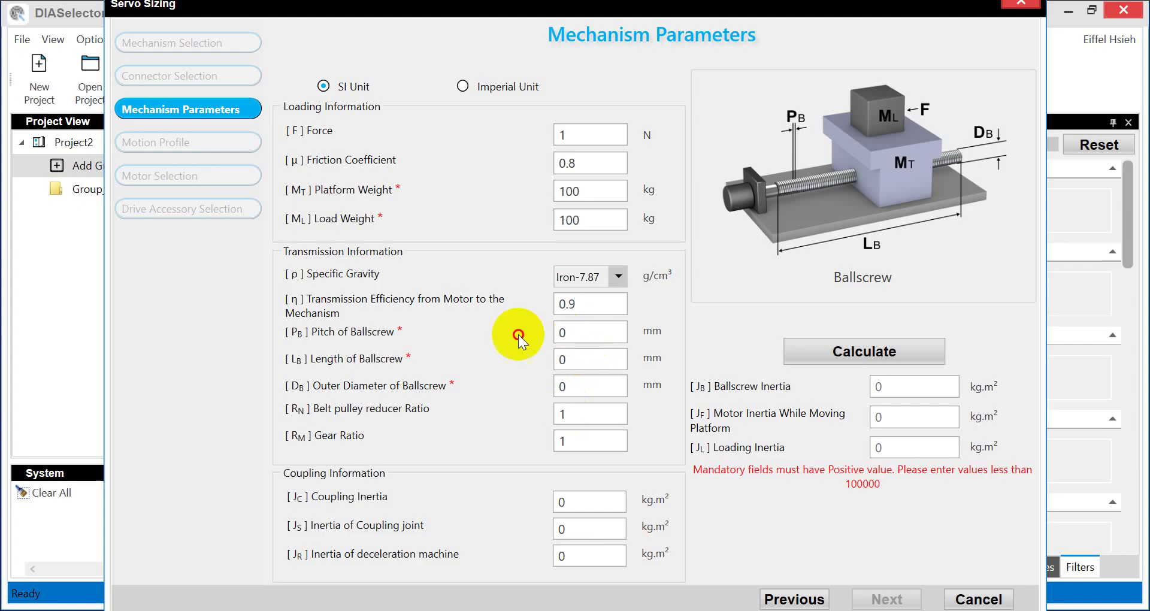
key(BackSpace)
text(10)
click(583, 359)
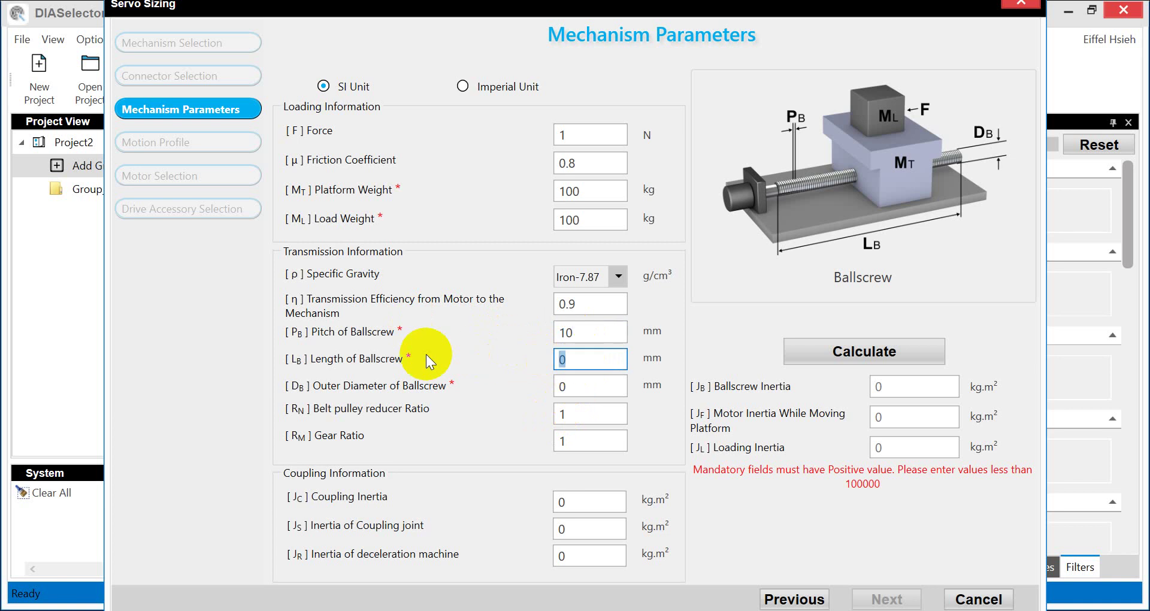
text(2000)
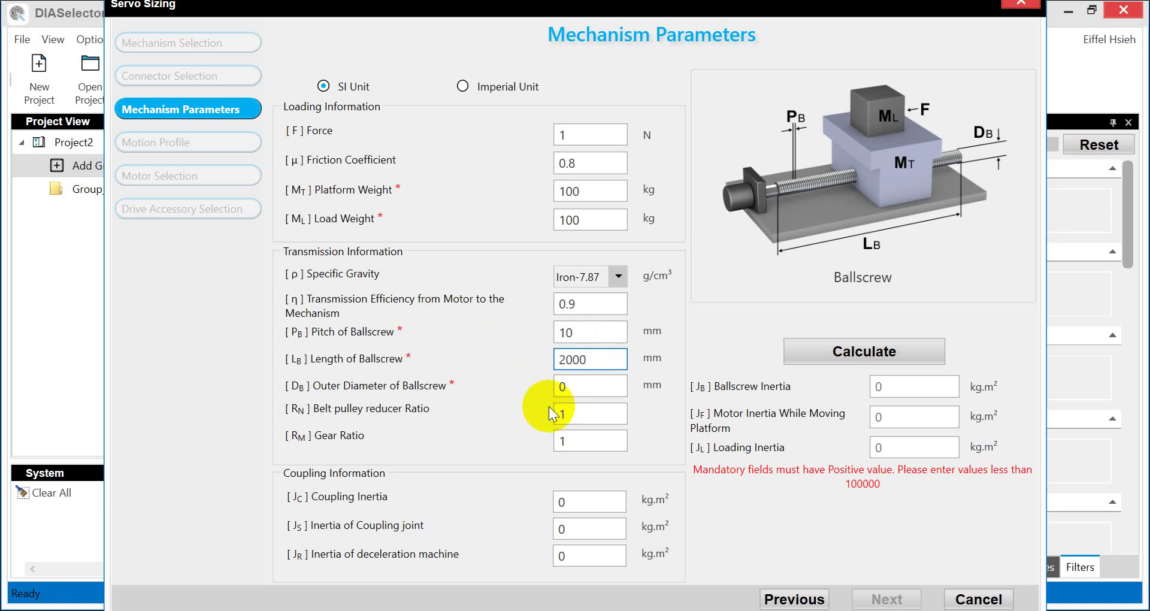
click(558, 384)
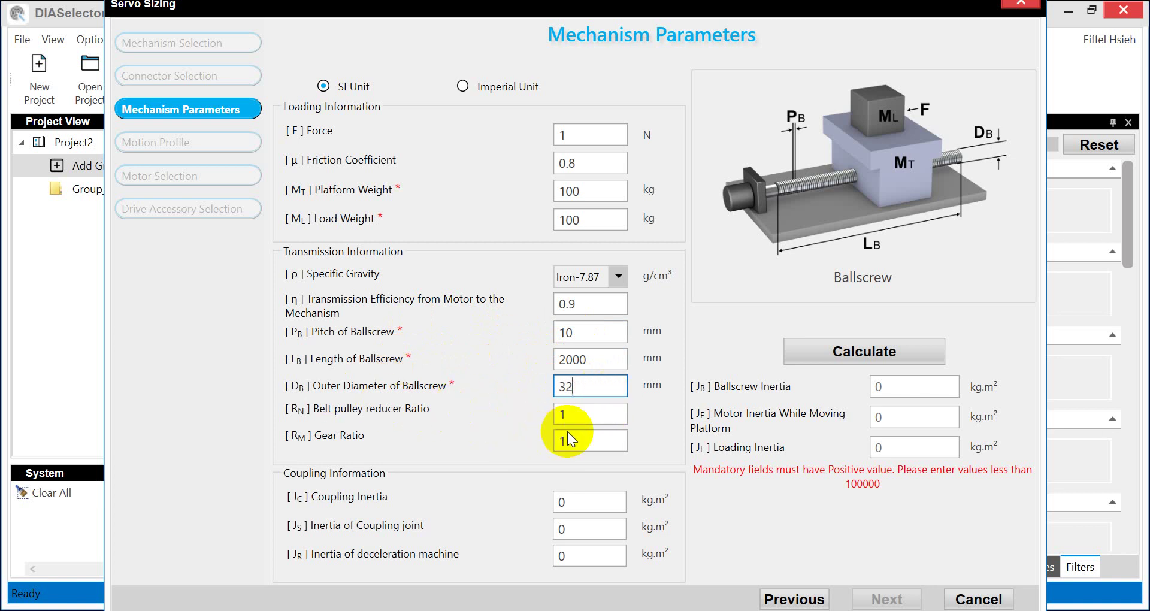
- Set gear ratio 5 and coupling inertias 0.001, then calculate the inertias
click(582, 439)
key(BackSpace)
text(5)
click(592, 501)
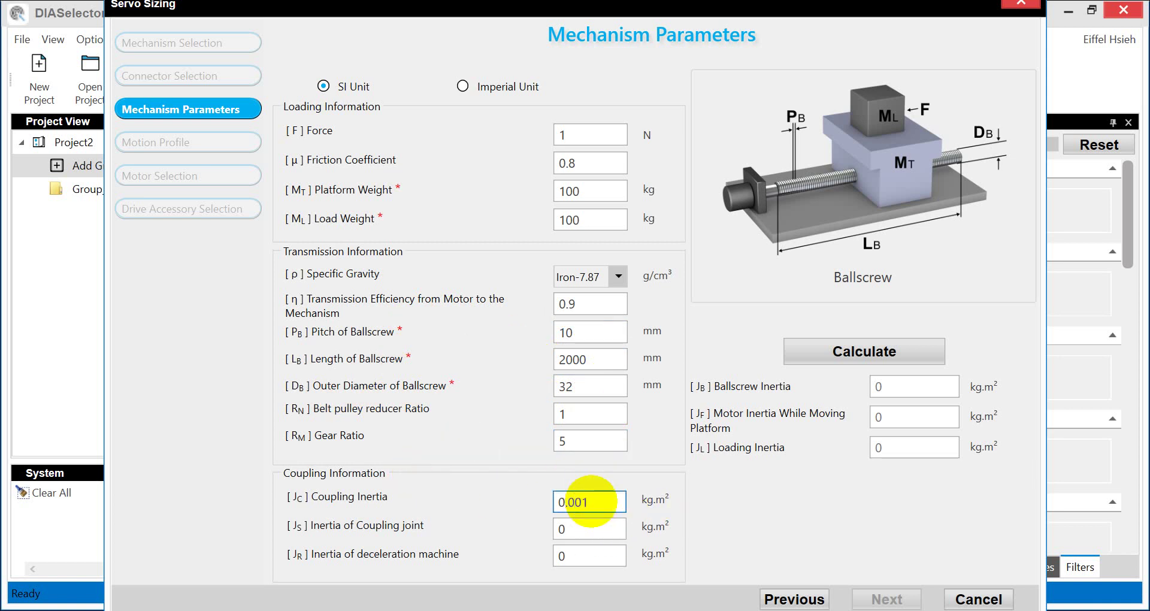
click(599, 526)
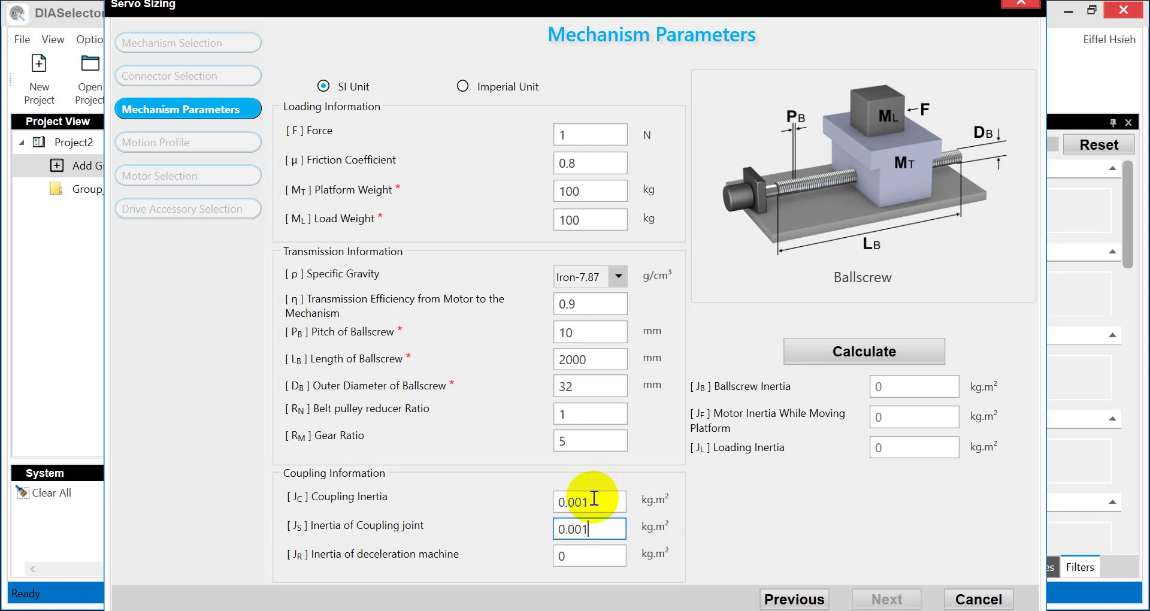
click(846, 366)
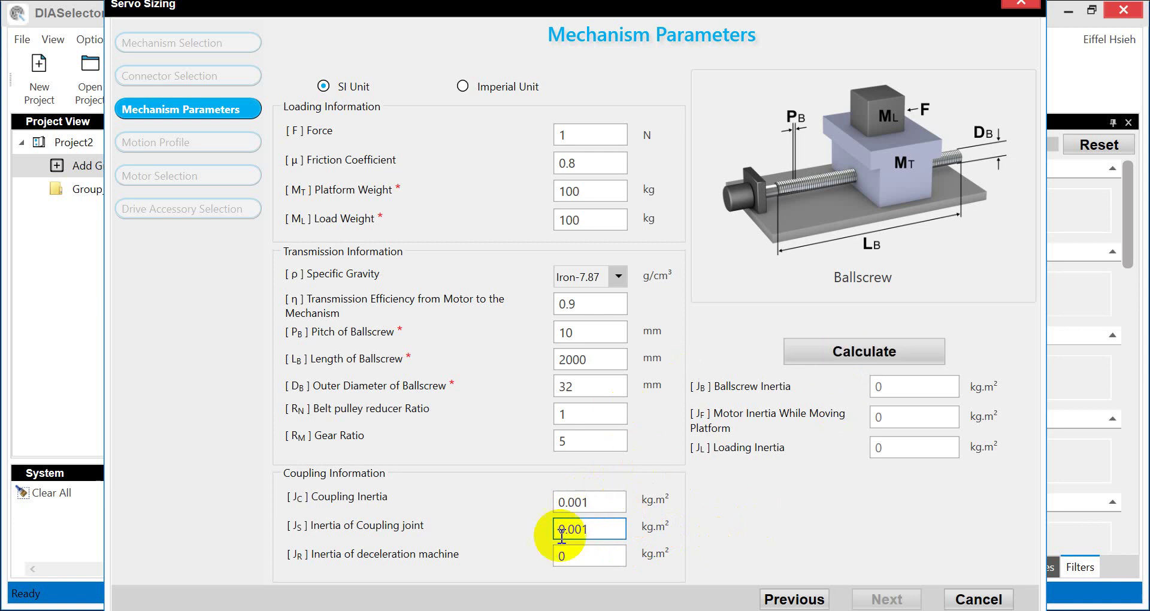
click(840, 353)
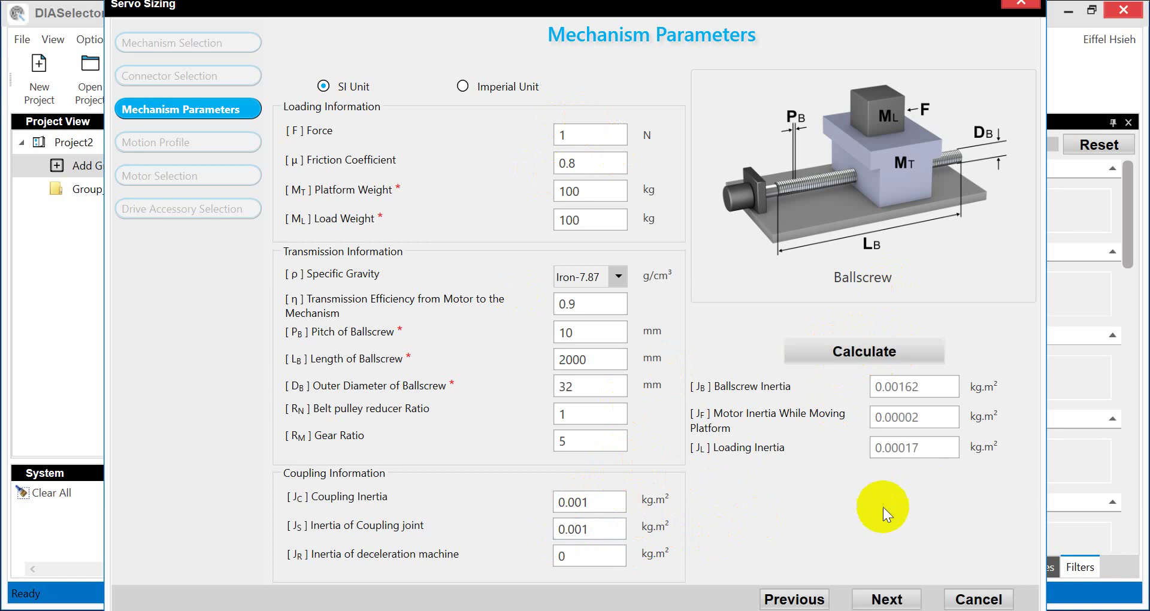
- Add an Acceleration phase of 2 m over 2 s to the motion profile
click(886, 599)
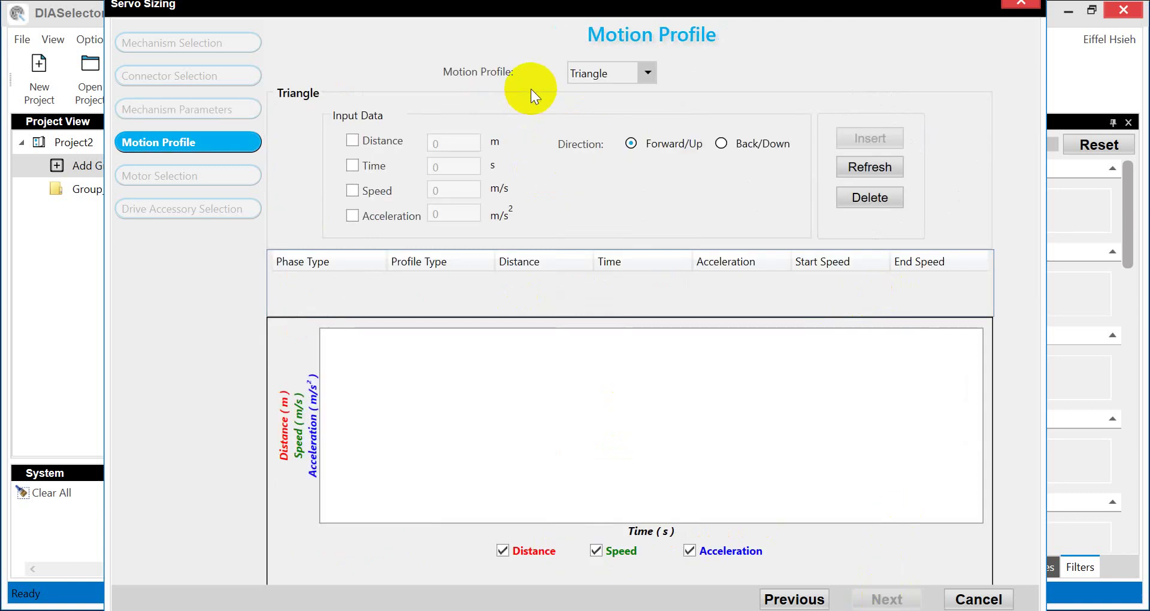
click(640, 75)
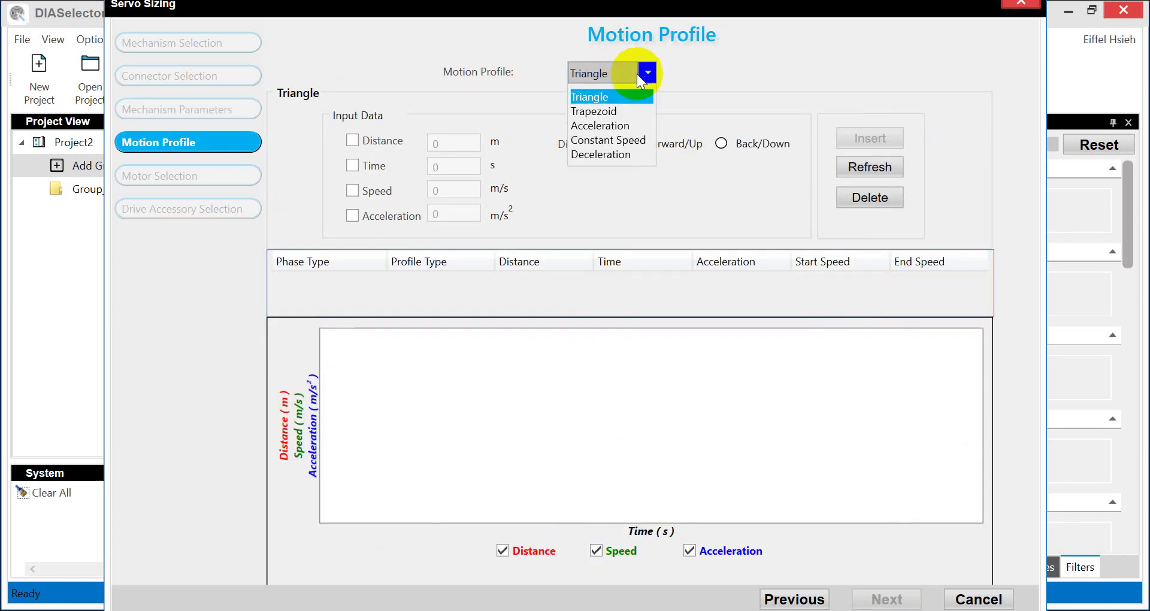
click(617, 127)
click(354, 140)
click(353, 165)
double_click(468, 142)
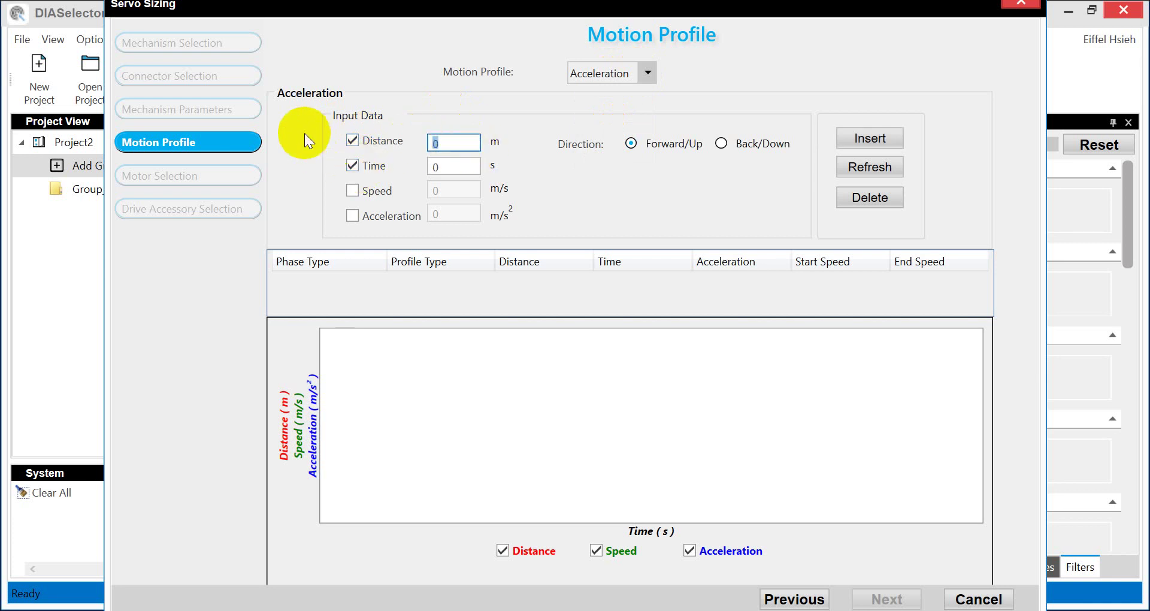
text(2)
double_click(449, 166)
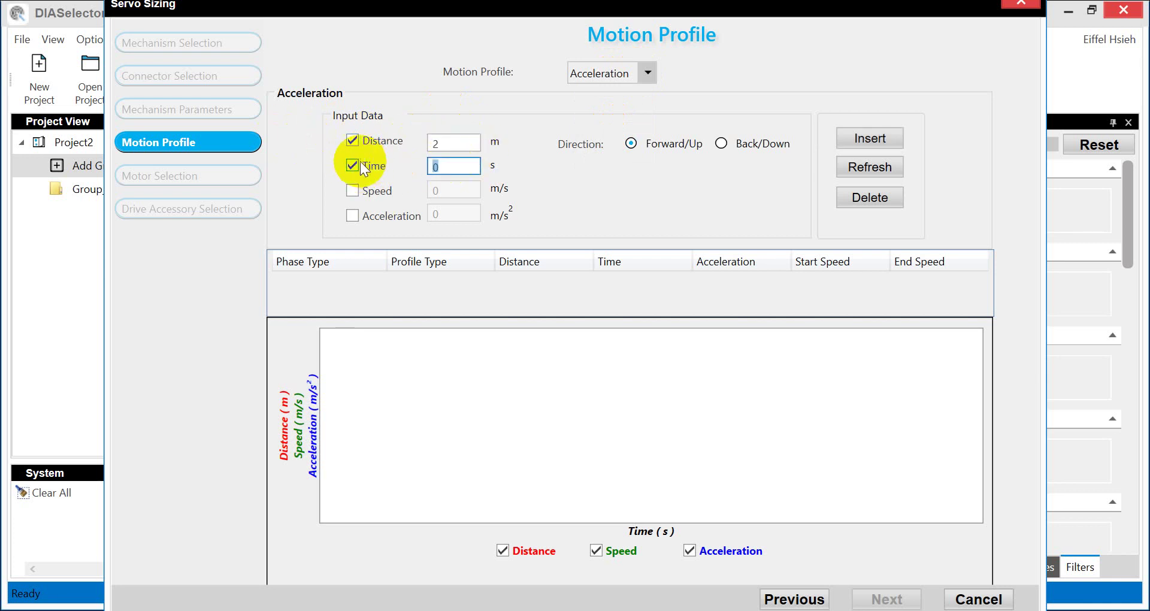
text(2)
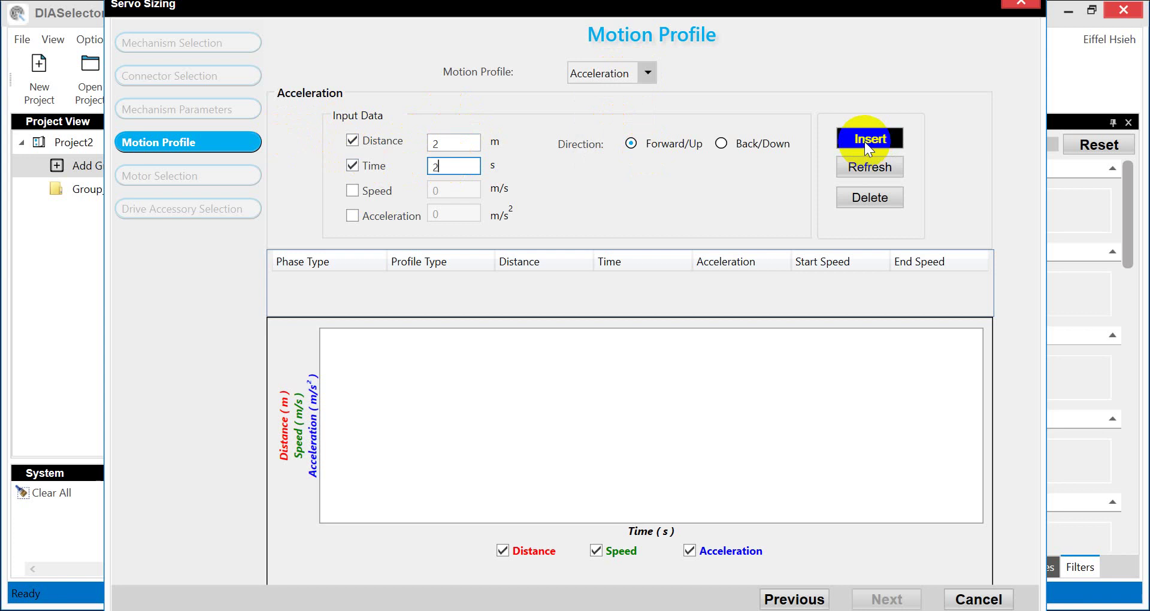
click(867, 139)
- Add a Constant Speed phase covering 2 m
click(638, 73)
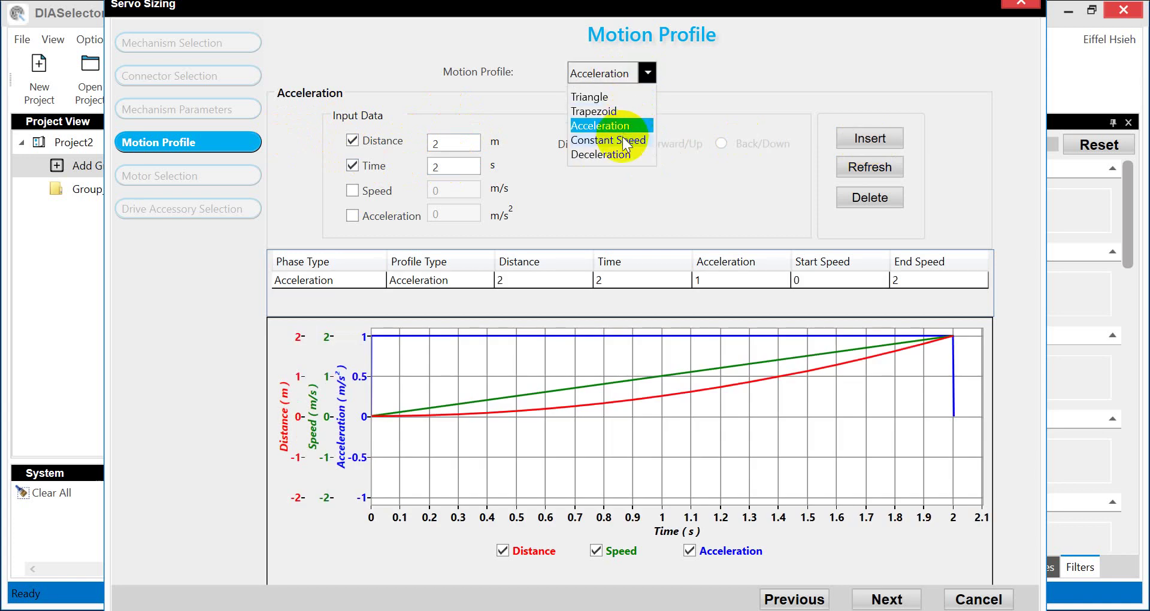
click(604, 139)
click(355, 141)
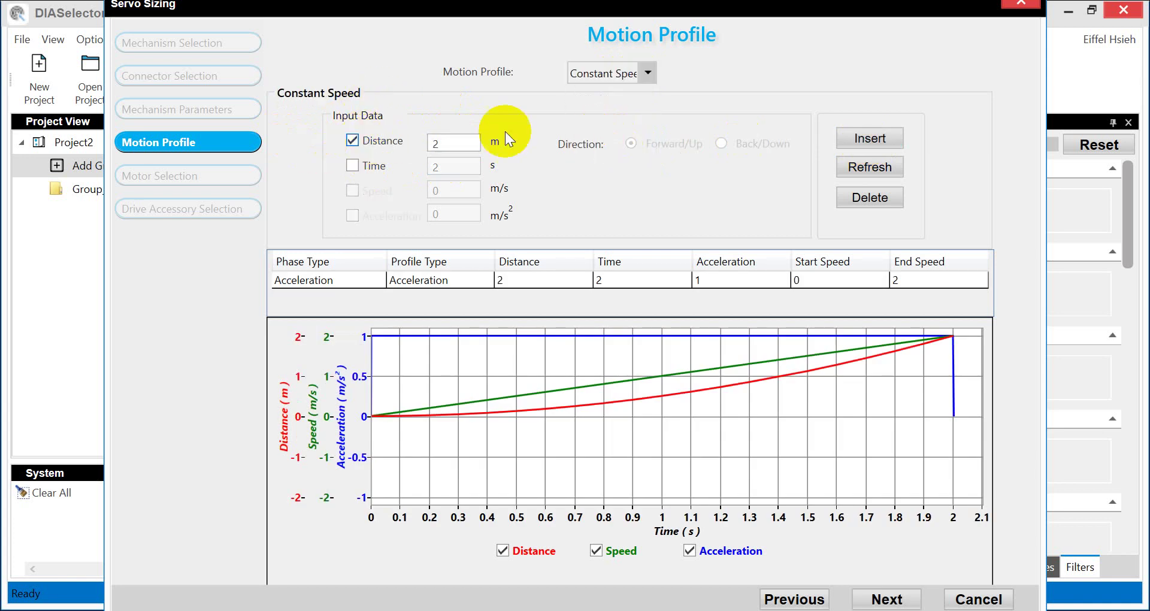
click(885, 142)
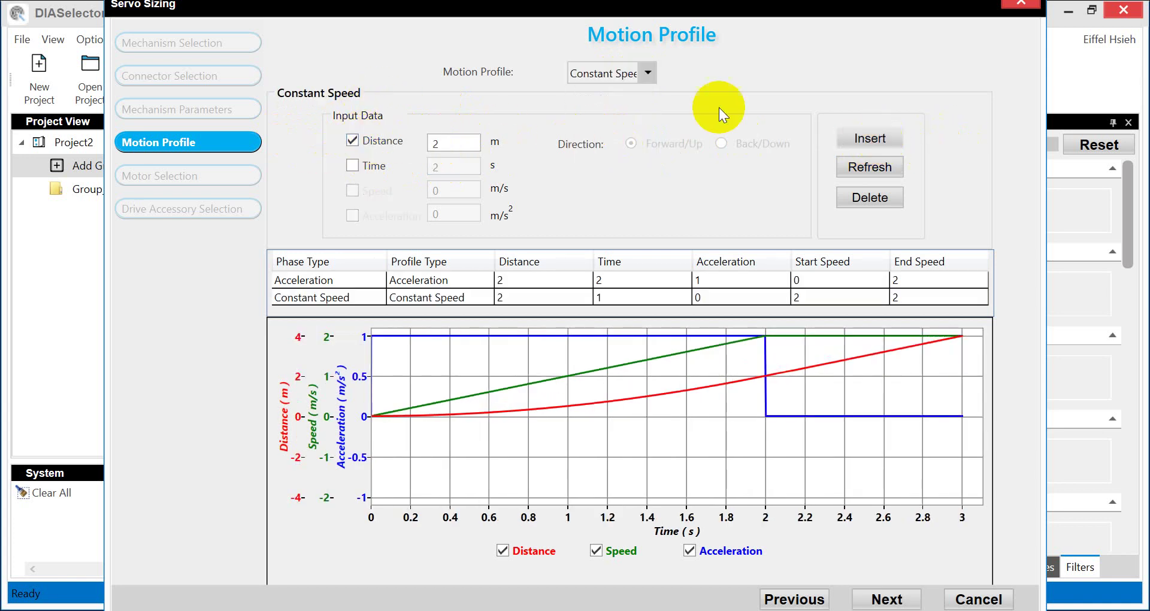
- Add a Deceleration phase of 2 m over 2 s
click(628, 77)
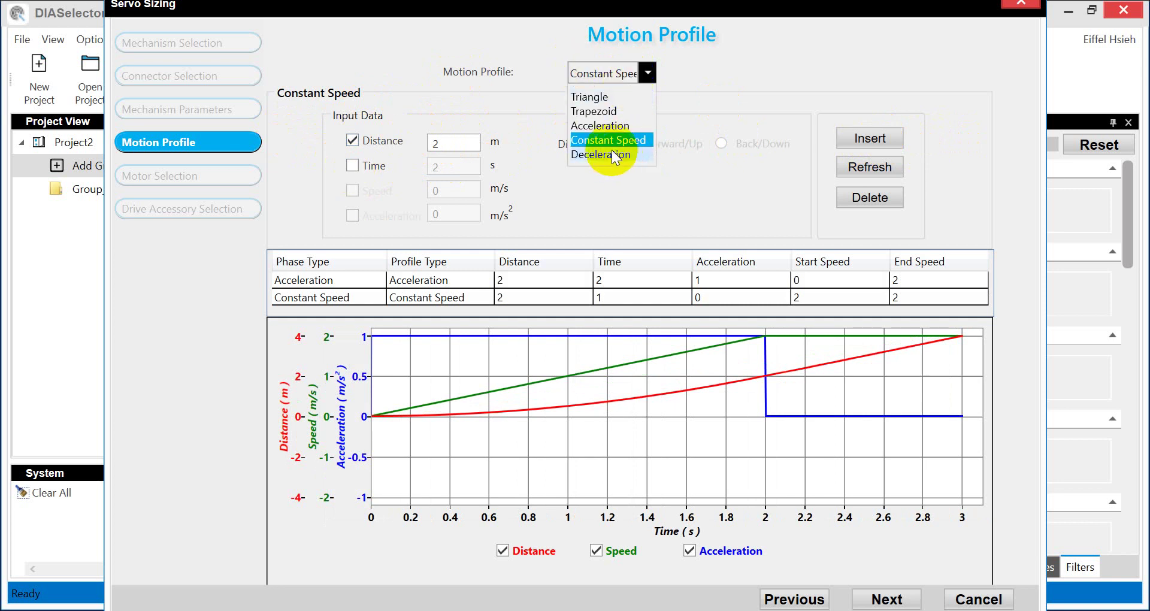
click(612, 152)
click(359, 165)
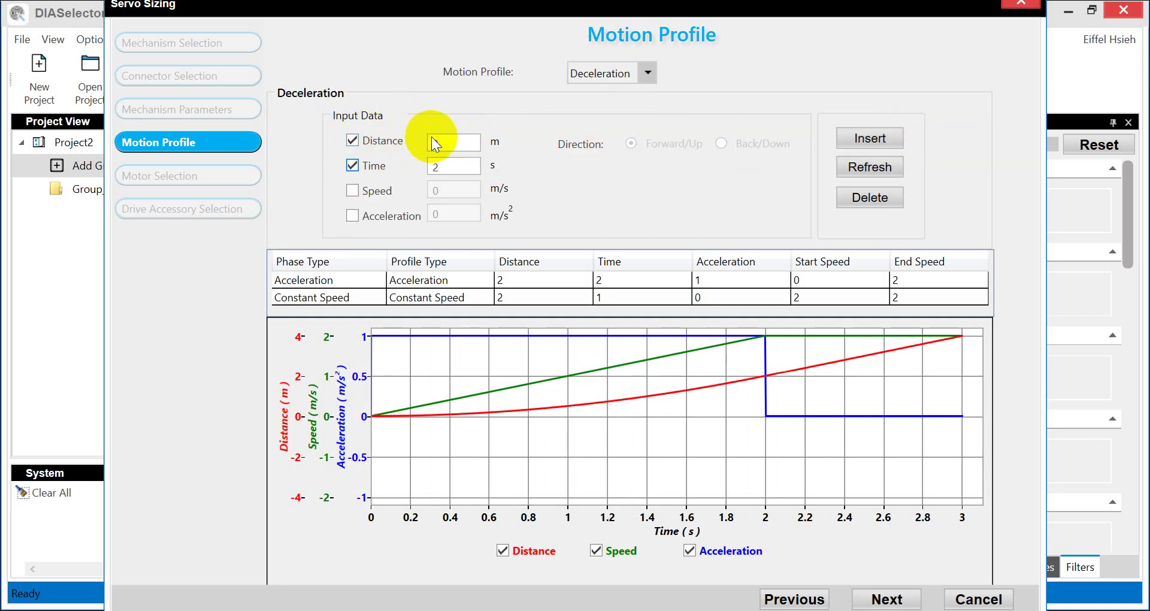
click(854, 132)
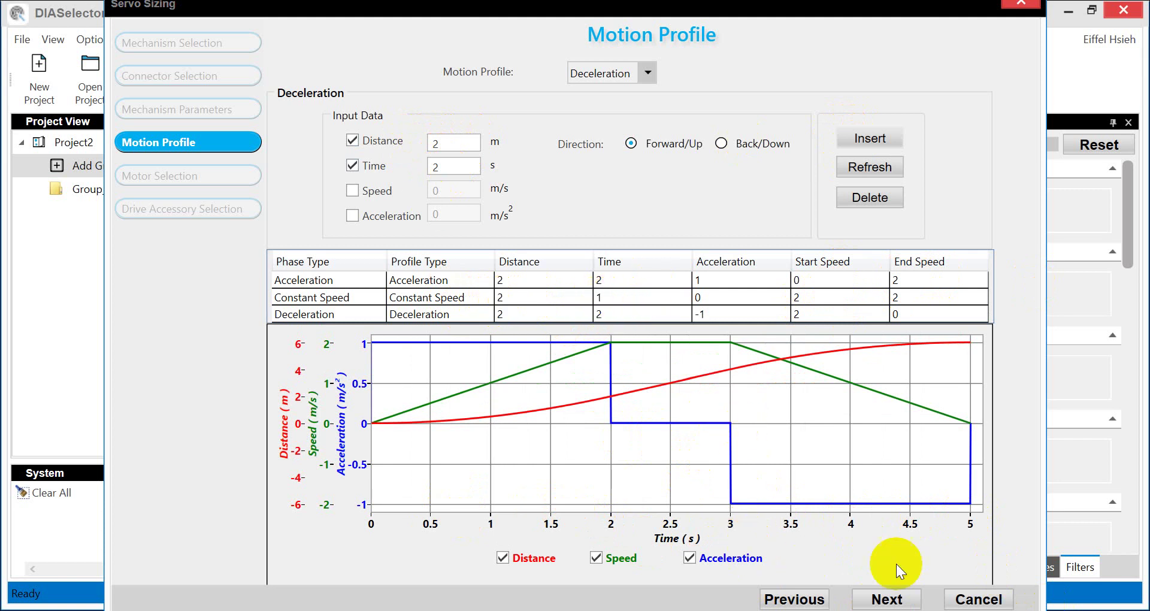
- On Motor Selection, pick ECM-B3M-CA0602SS1 and set the RMS torque tolerance to 100
click(886, 599)
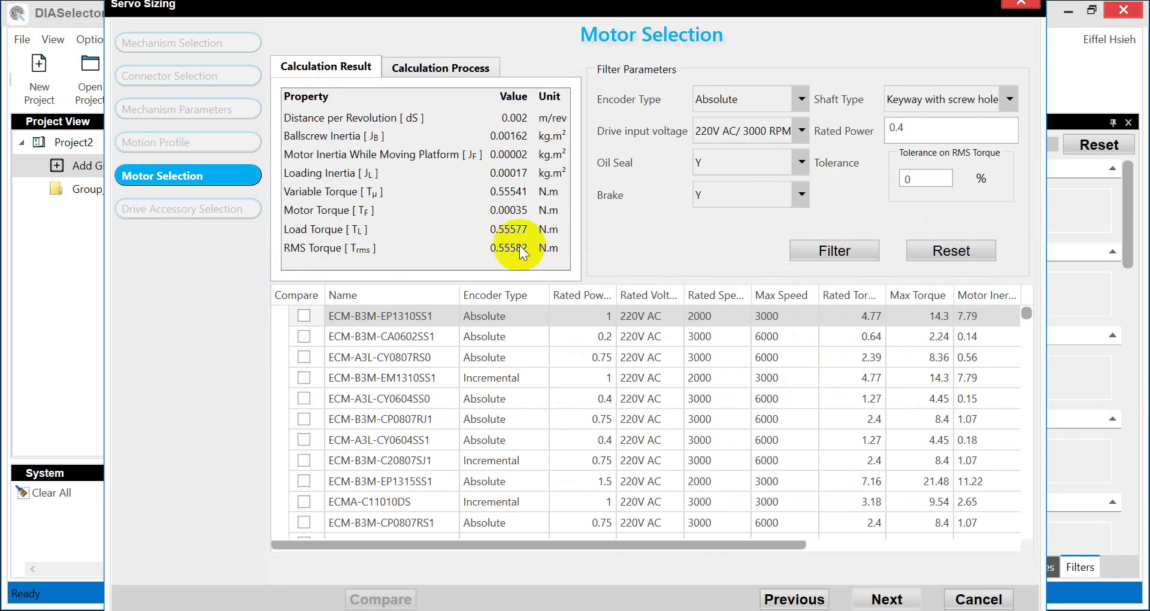
click(851, 339)
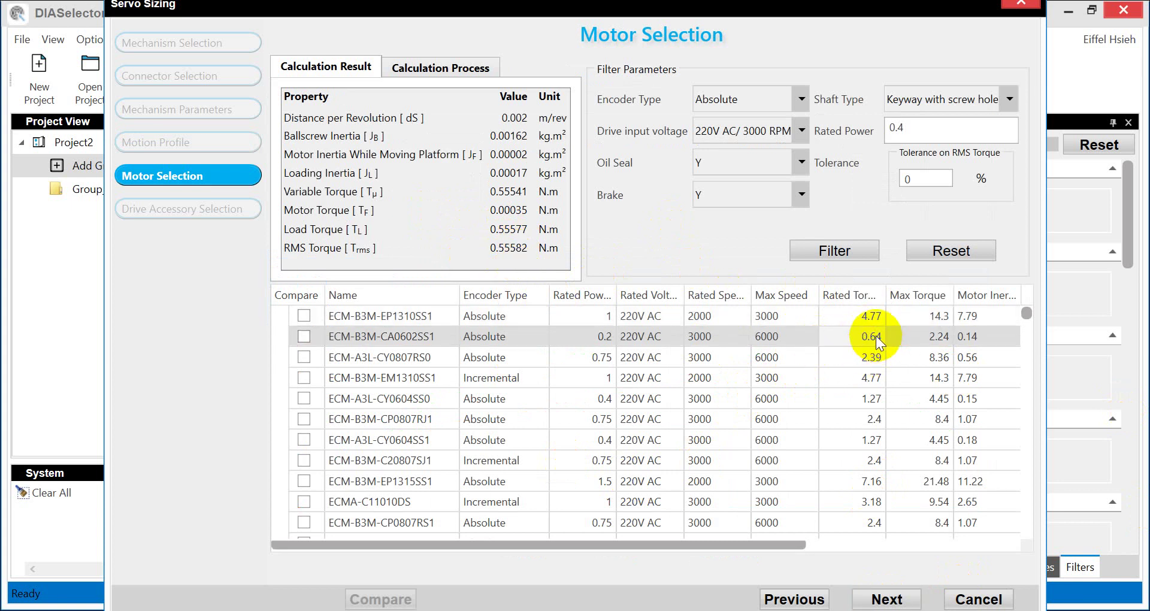
click(920, 124)
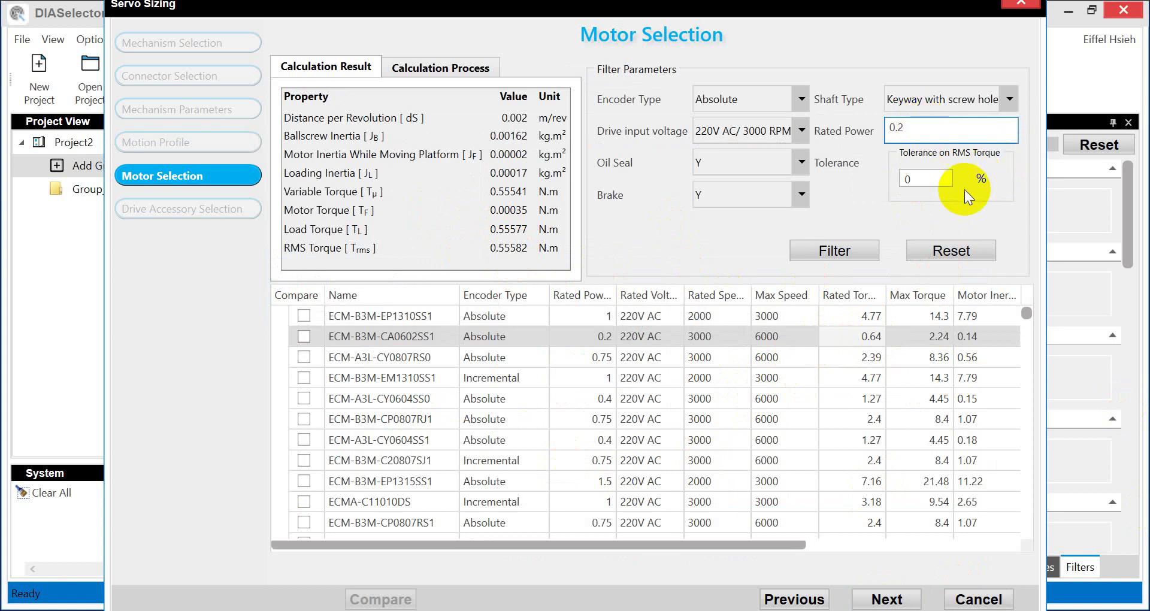
click(934, 178)
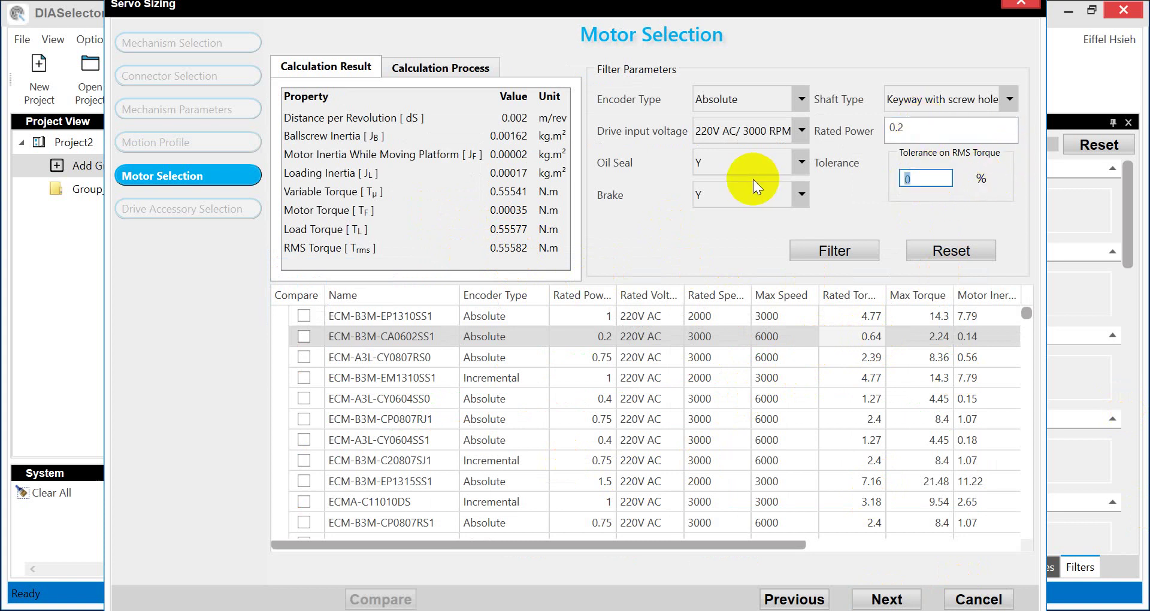
text(100)
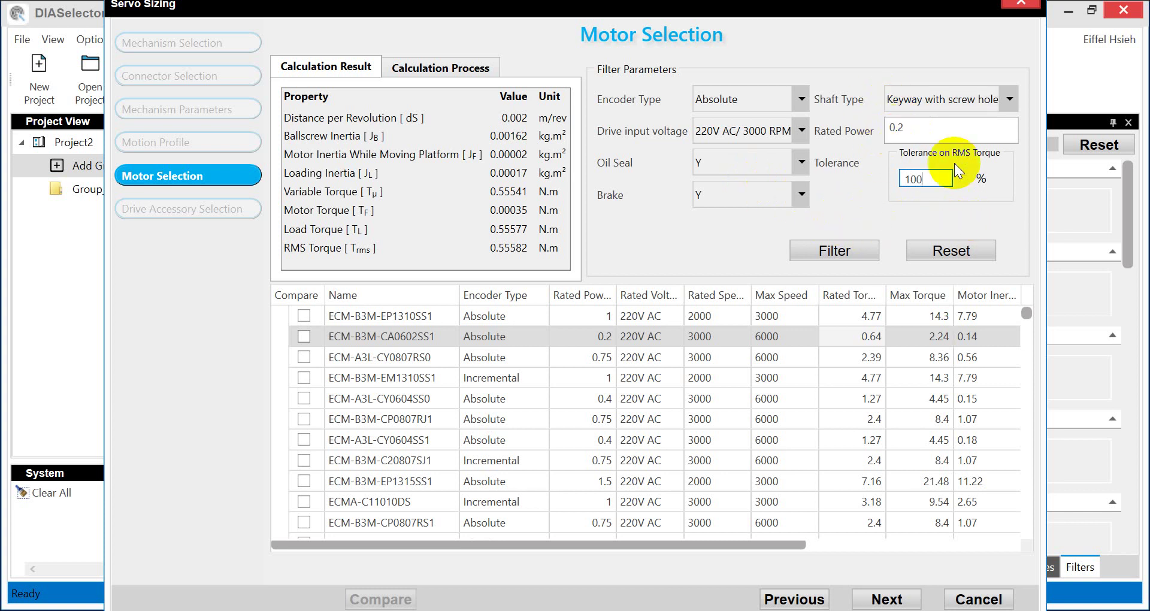
- Set the motor filter to Incremental encoder and Brake N
click(758, 189)
click(752, 97)
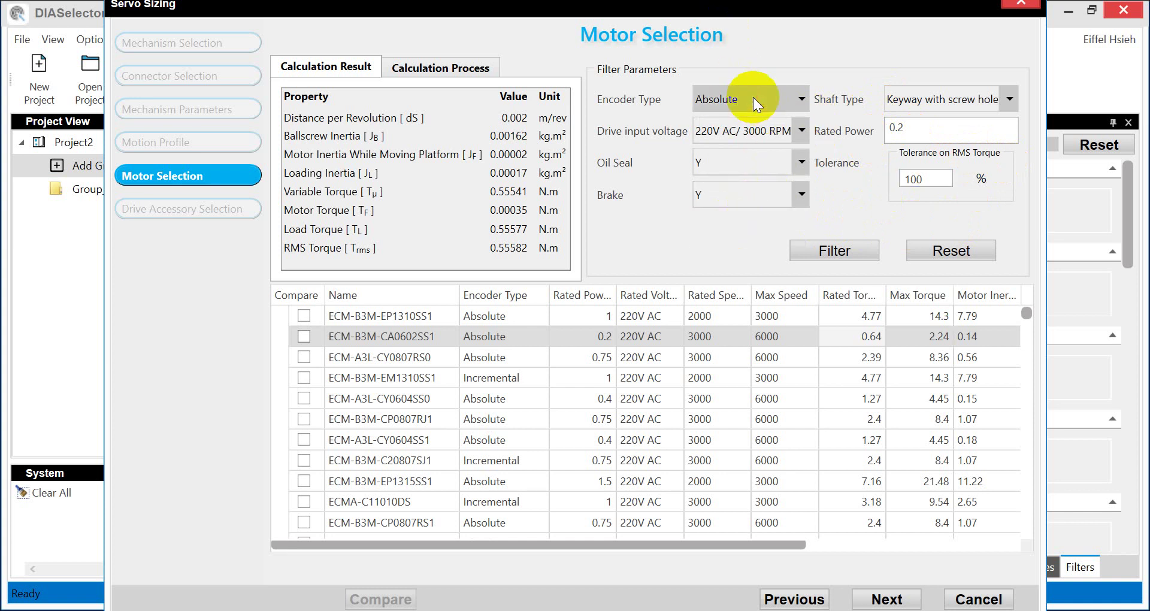
click(753, 96)
click(732, 124)
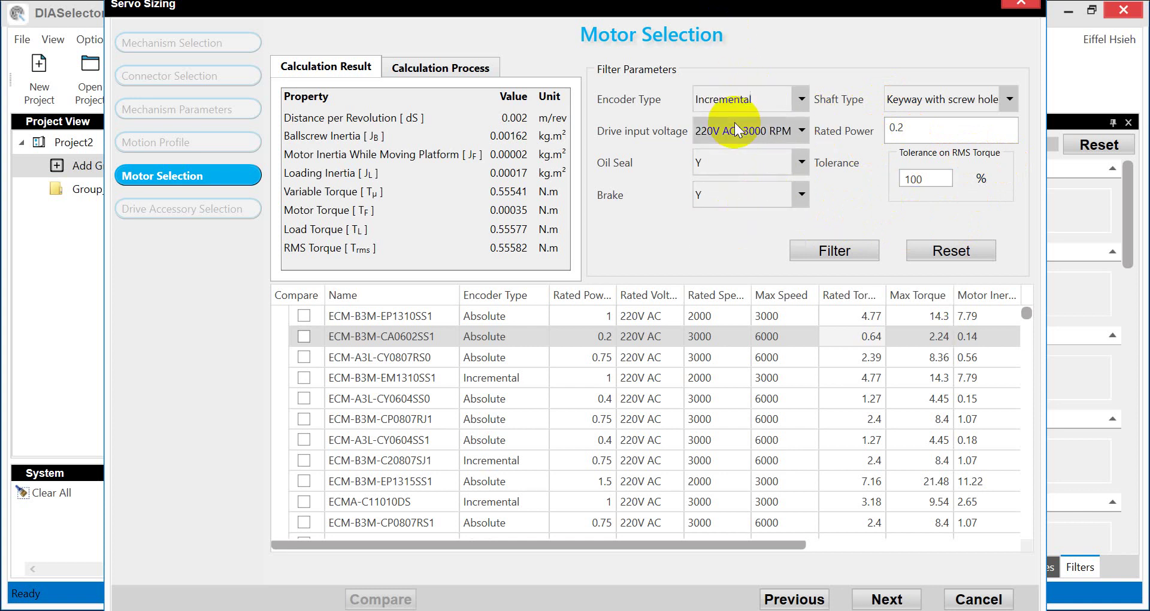
click(737, 197)
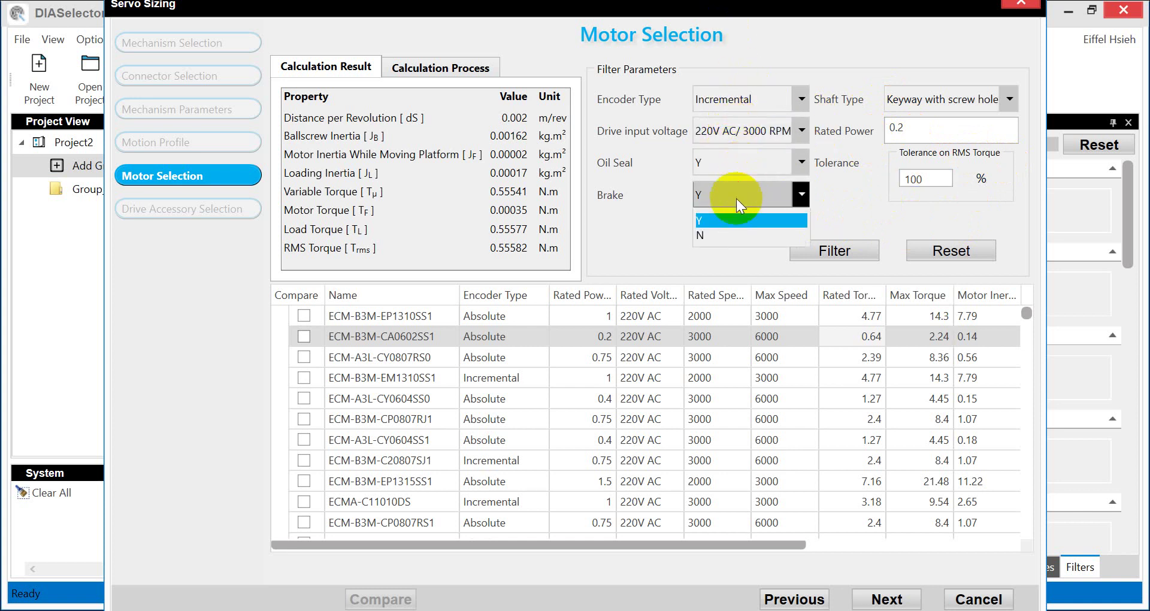
click(715, 233)
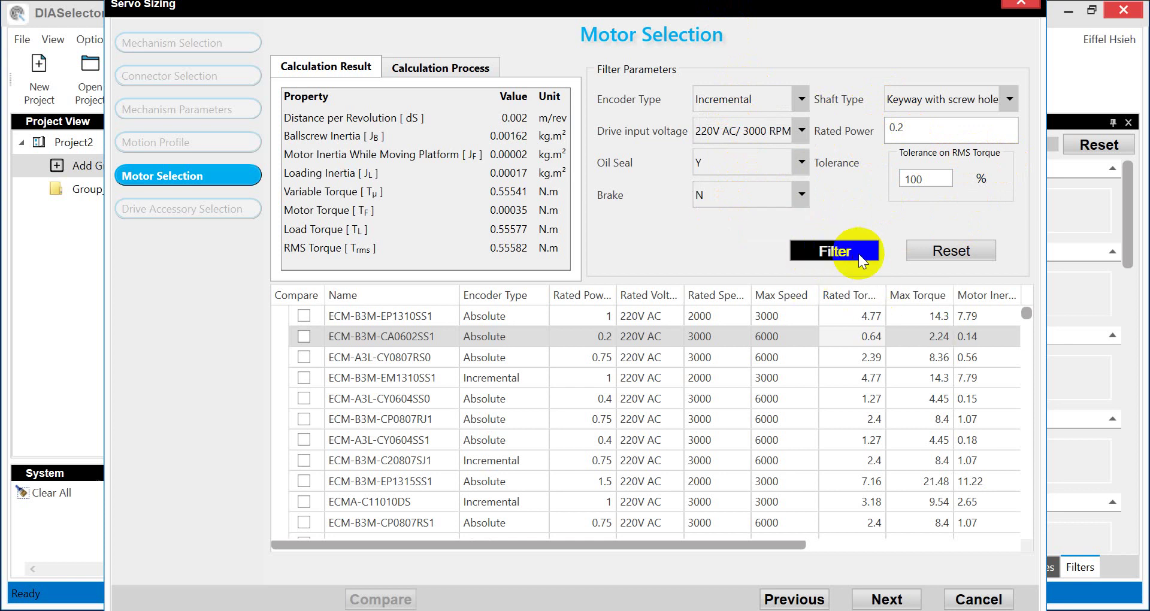
- Apply the filter and mark all four 0.2 kW incremental motors for comparison
click(809, 252)
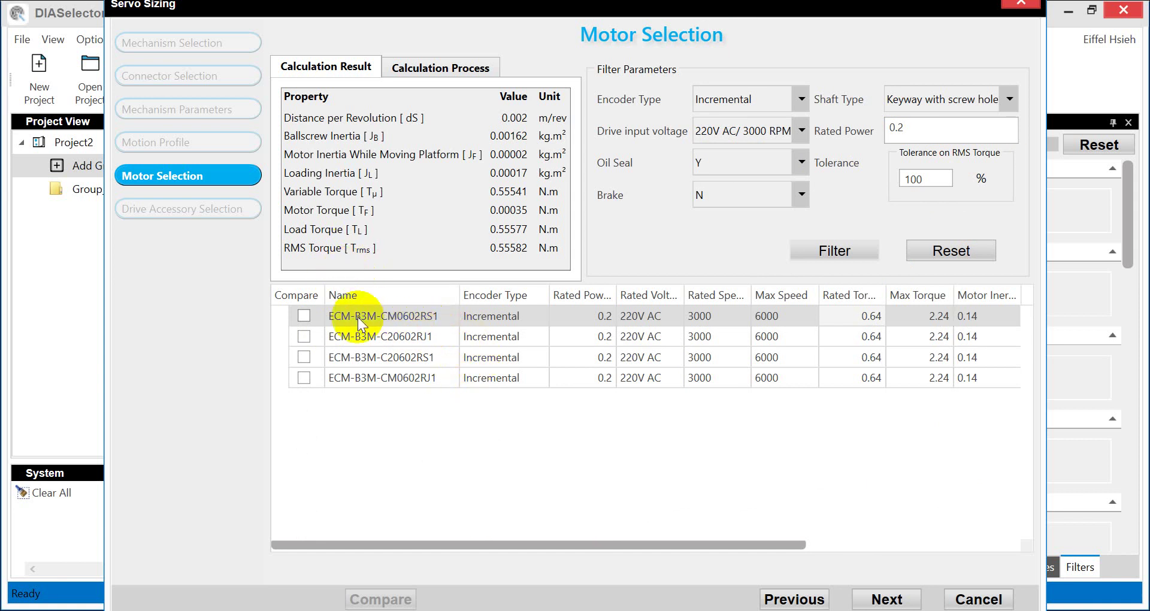
click(305, 314)
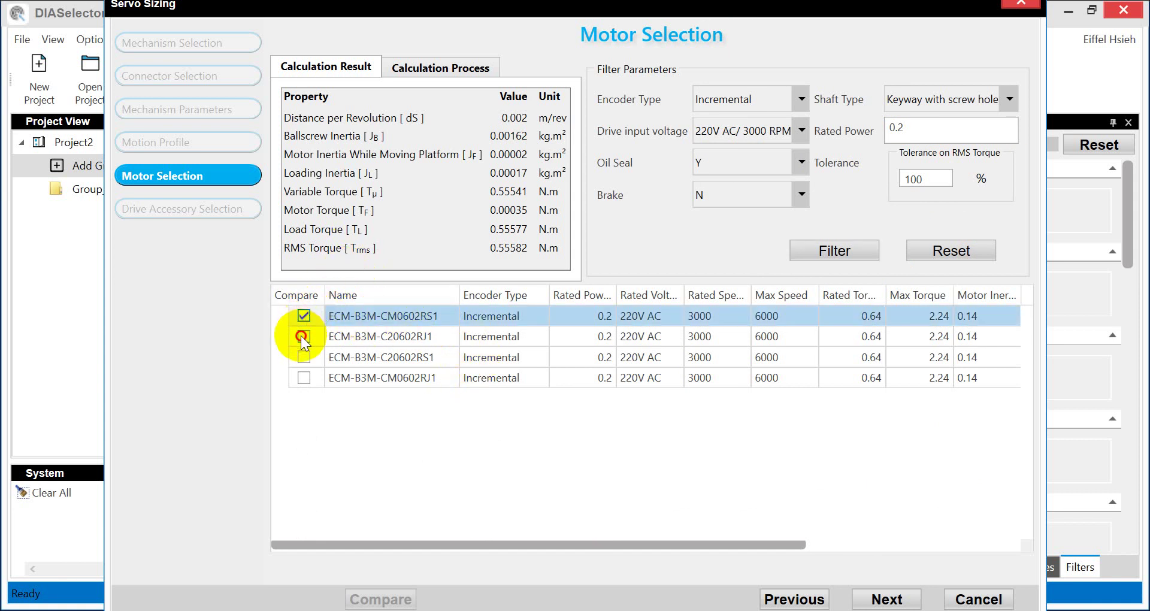
click(302, 336)
click(305, 357)
click(303, 377)
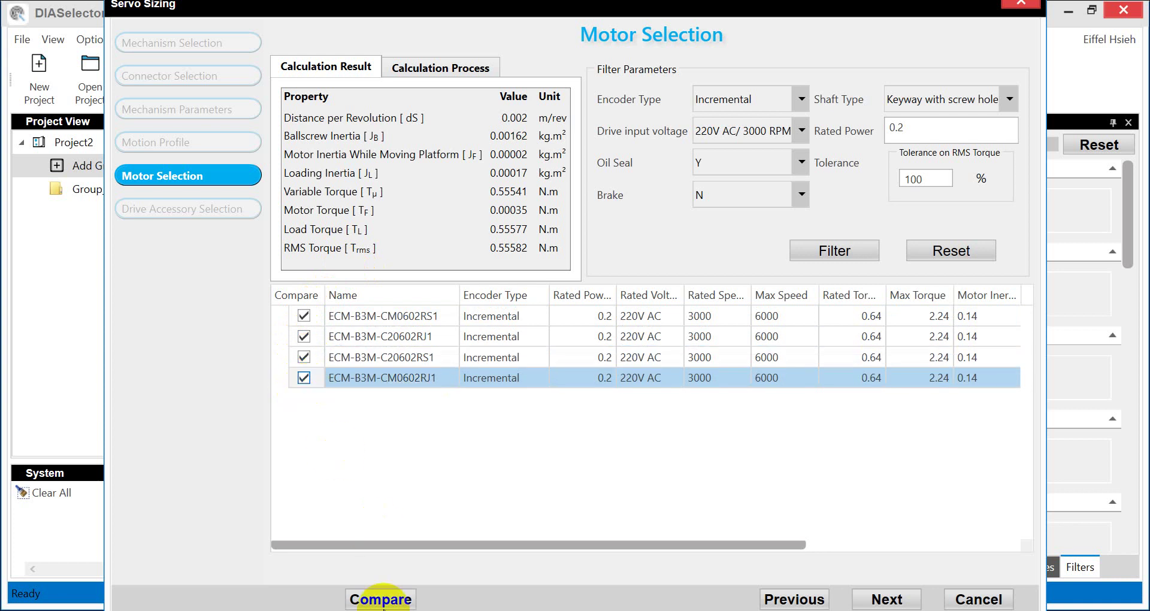
- Compare the four motors, reviewing Encoder Resolution and Maximum Speed, then close the comparison
click(383, 599)
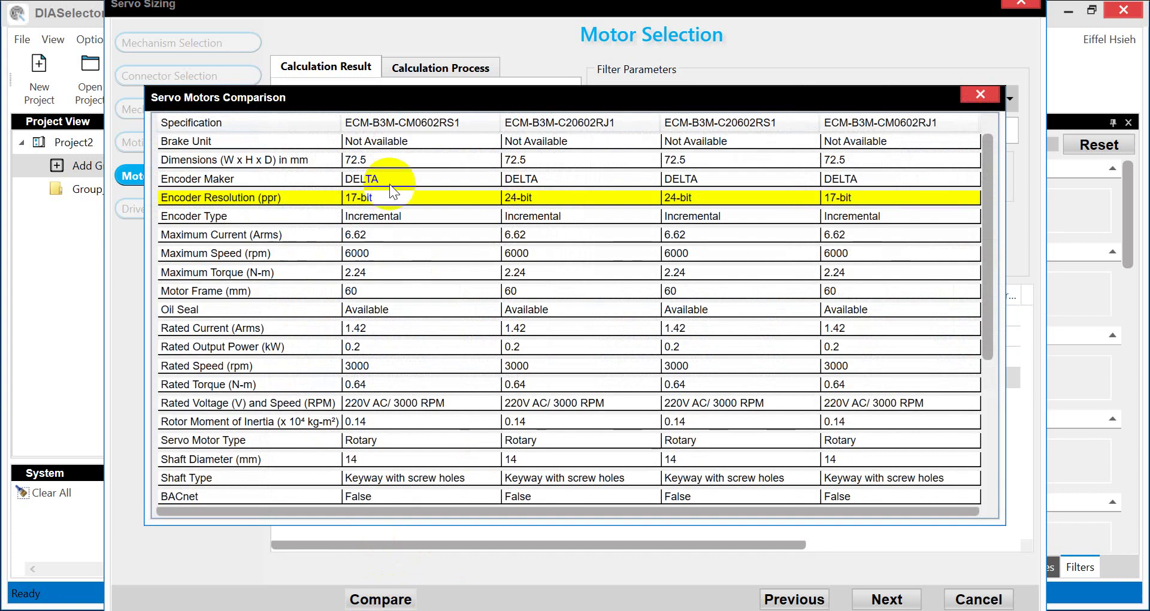
click(529, 197)
click(550, 250)
scroll(658, 269, down, 5)
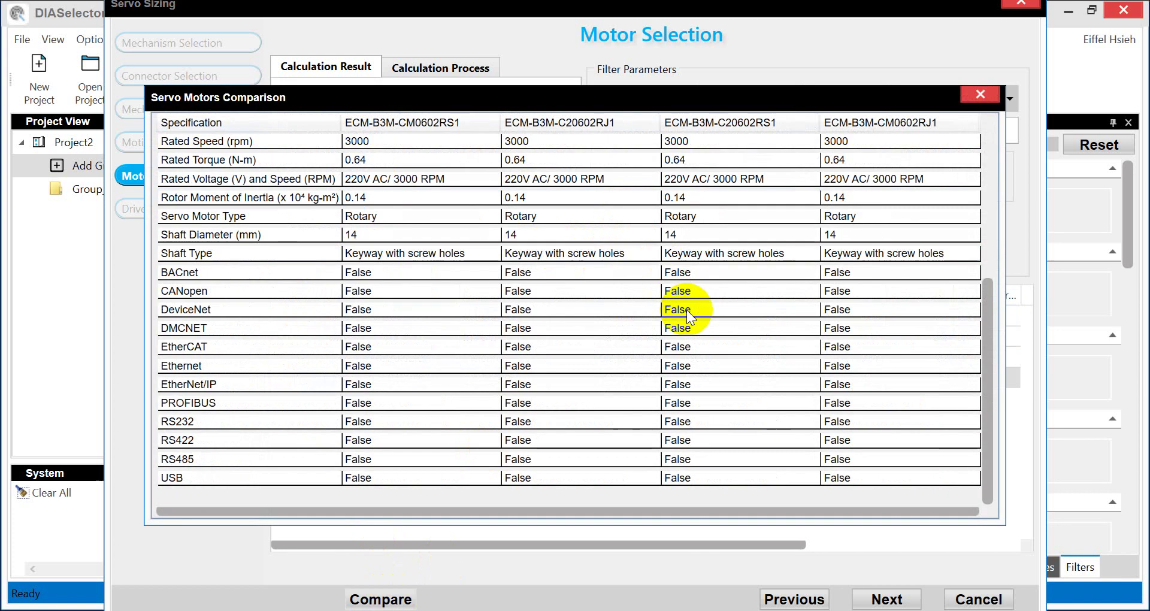
scroll(686, 270, up, 5)
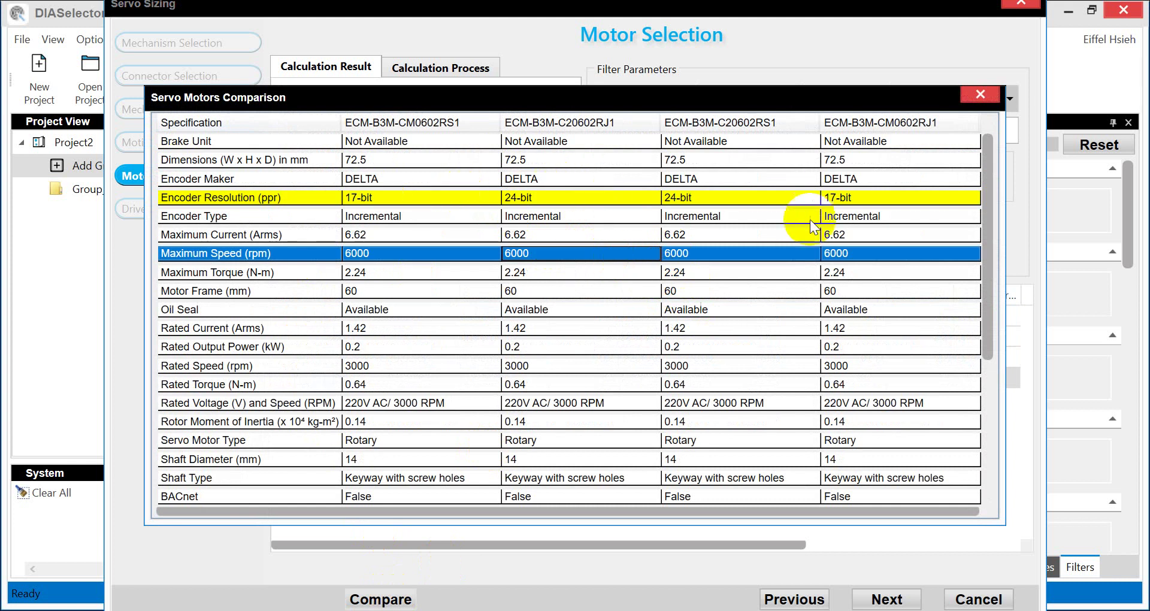
click(979, 96)
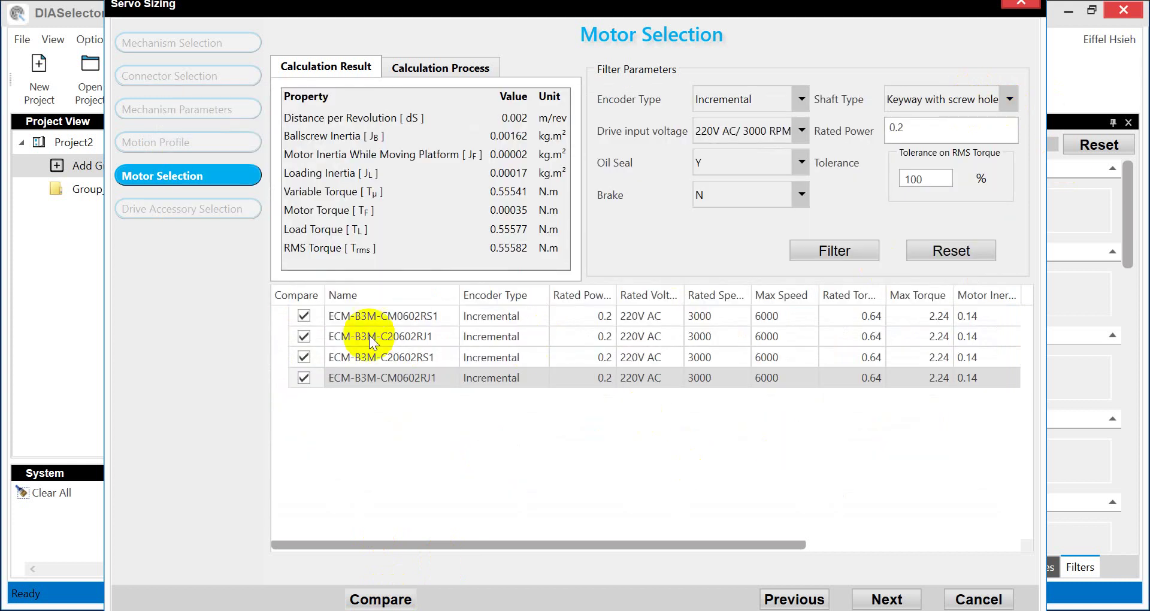
- Leave only ECM-B3M-C20602RS1 checked as the chosen motor
click(304, 336)
click(304, 358)
click(305, 377)
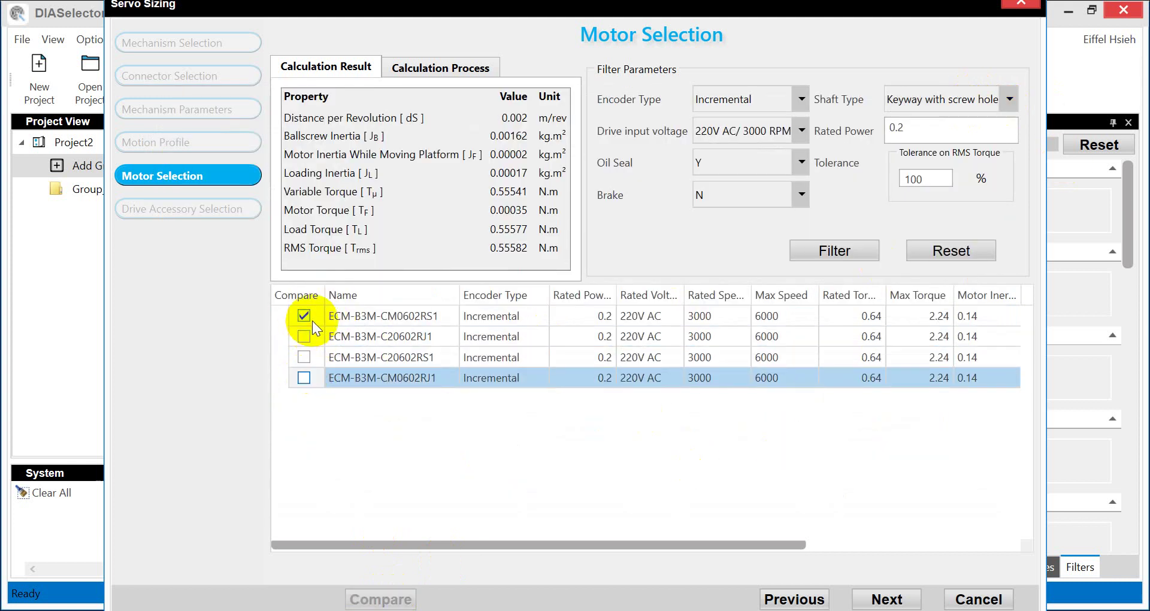
click(305, 318)
click(304, 357)
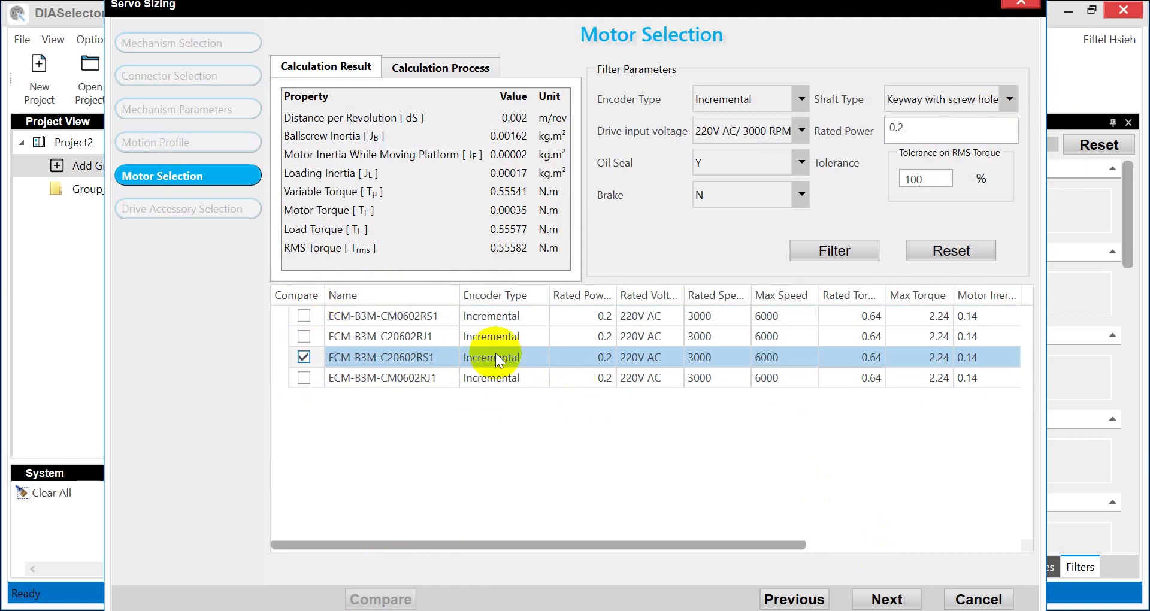
- Select drive ASD-B3-0221-L and add an ACS3-CAEA1003 encoder cable accessory
click(887, 601)
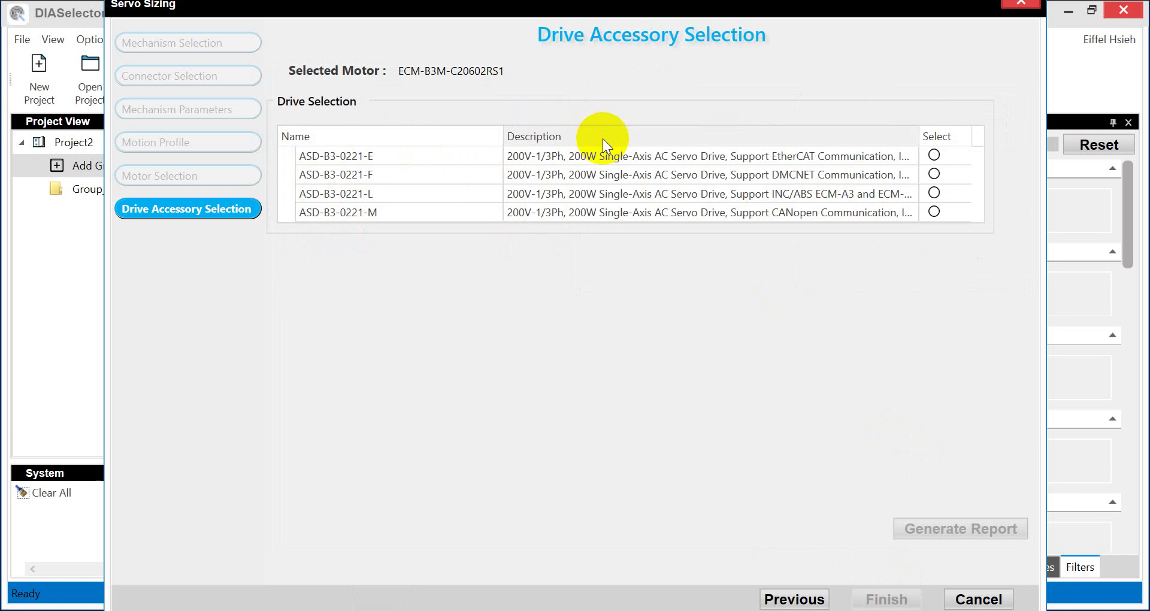
click(937, 190)
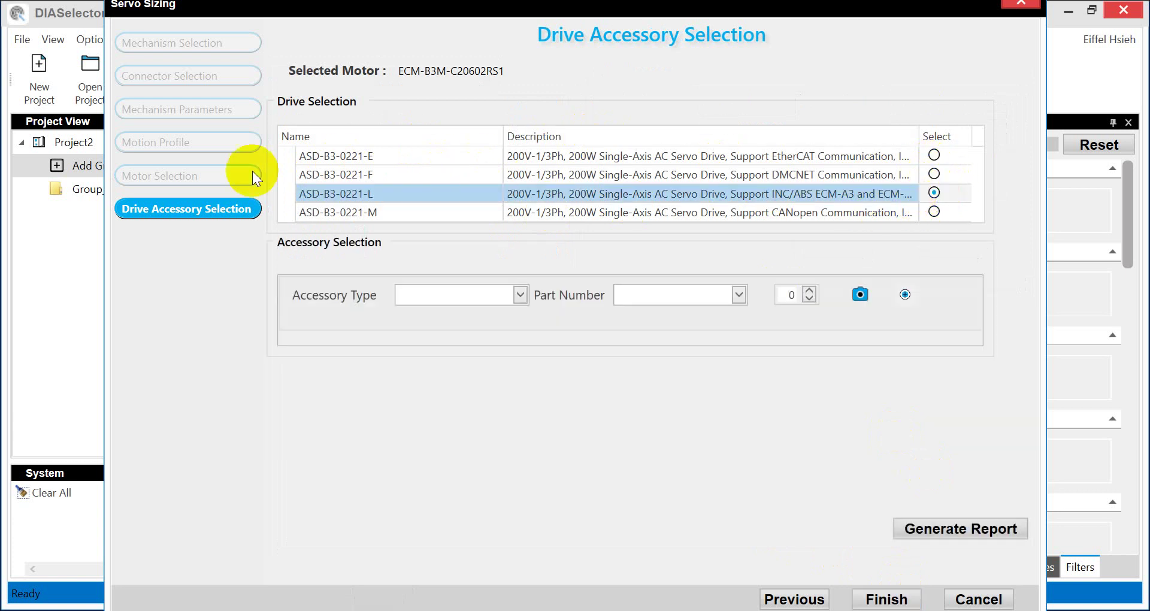
click(476, 293)
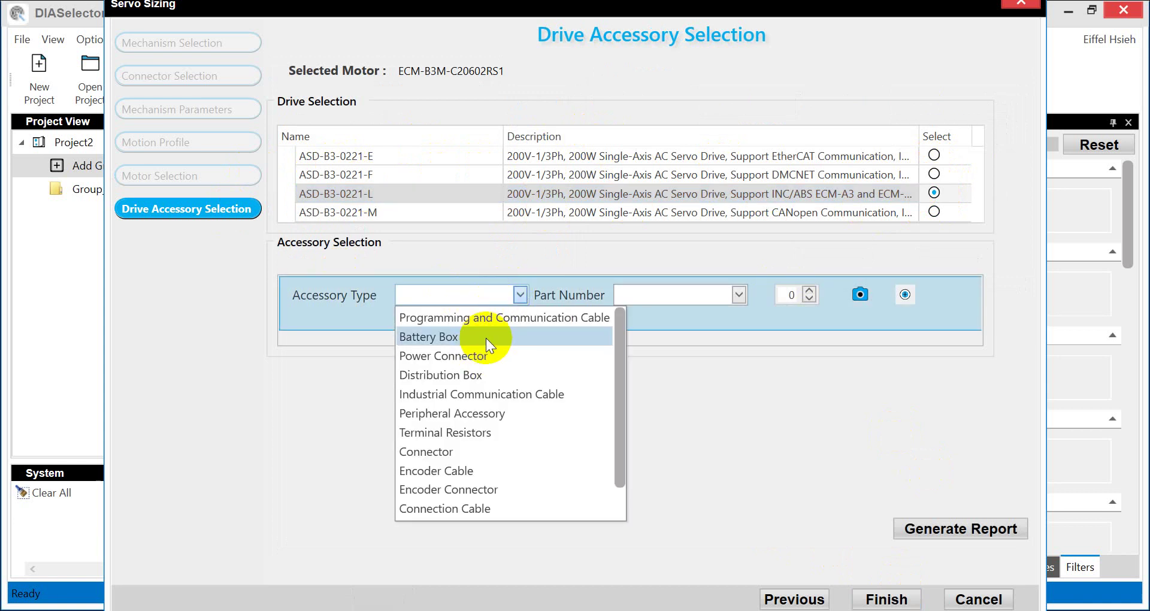
click(467, 471)
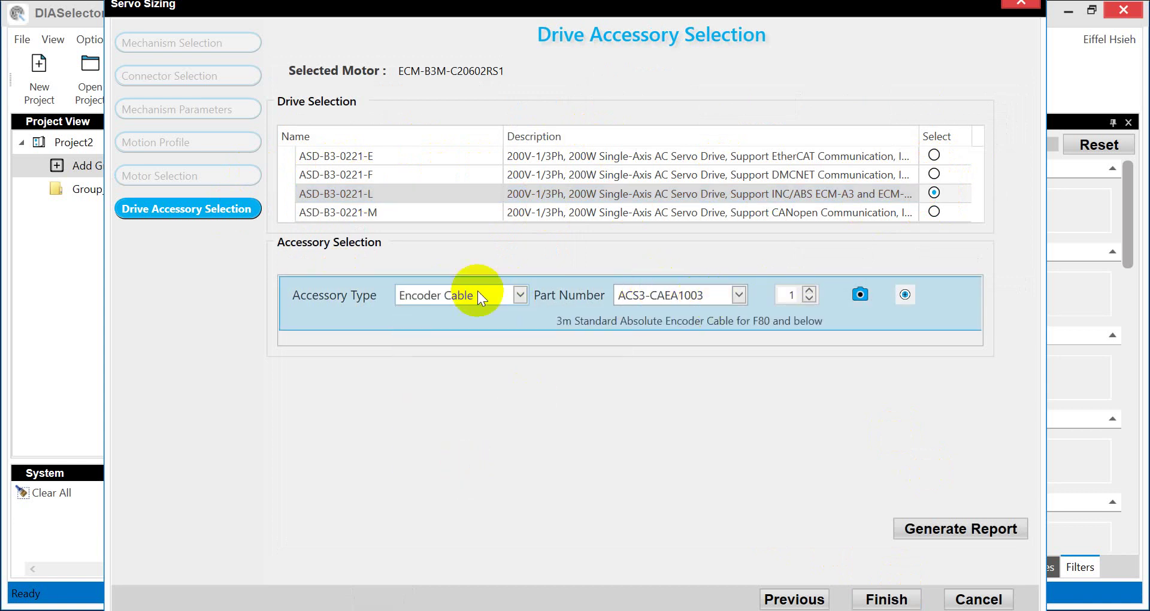
- Add a second accessory row with an ACS3-CAPF3103 power cable
click(901, 294)
click(520, 324)
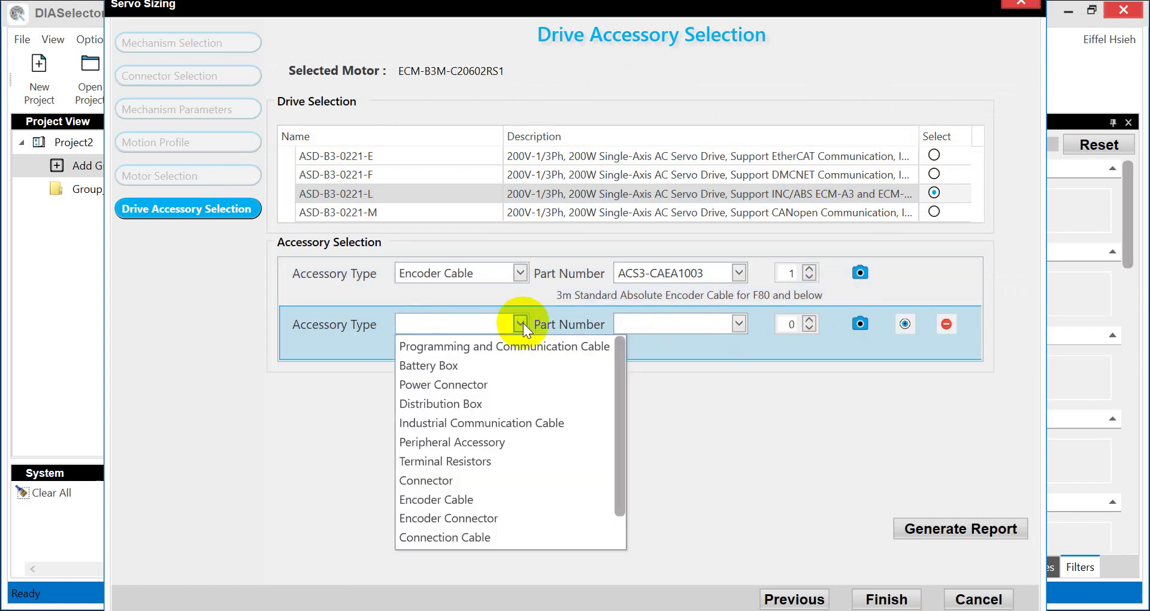
scroll(497, 475, down, 1)
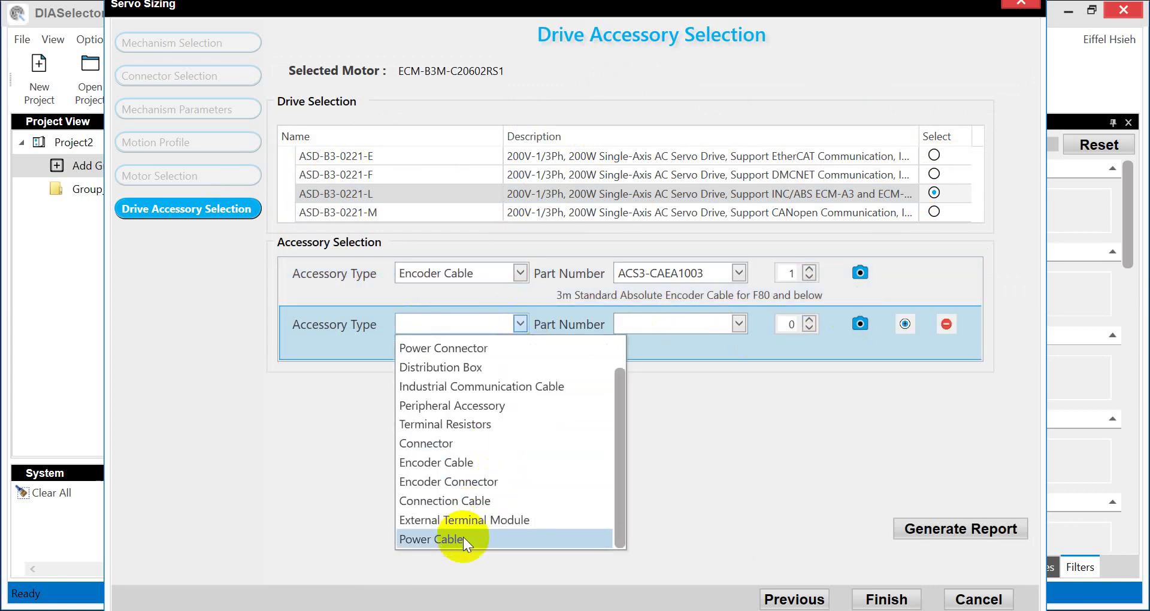
click(463, 537)
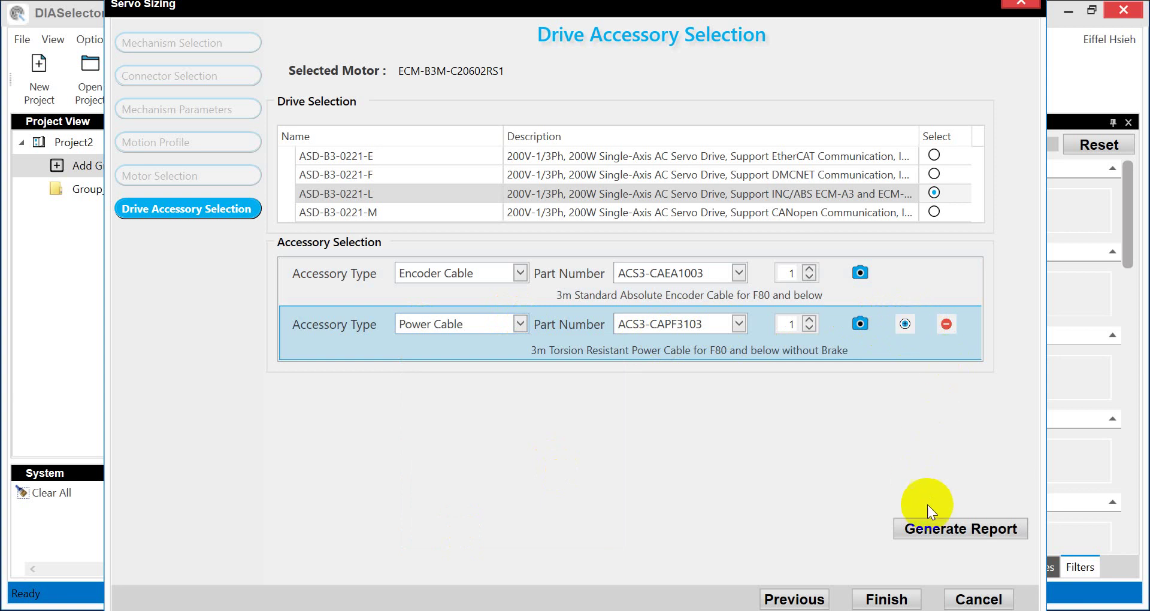
- Generate the MotorSizingReport1 sizing report, then return the Word guide to its Mechanism Selection screenshot
click(958, 530)
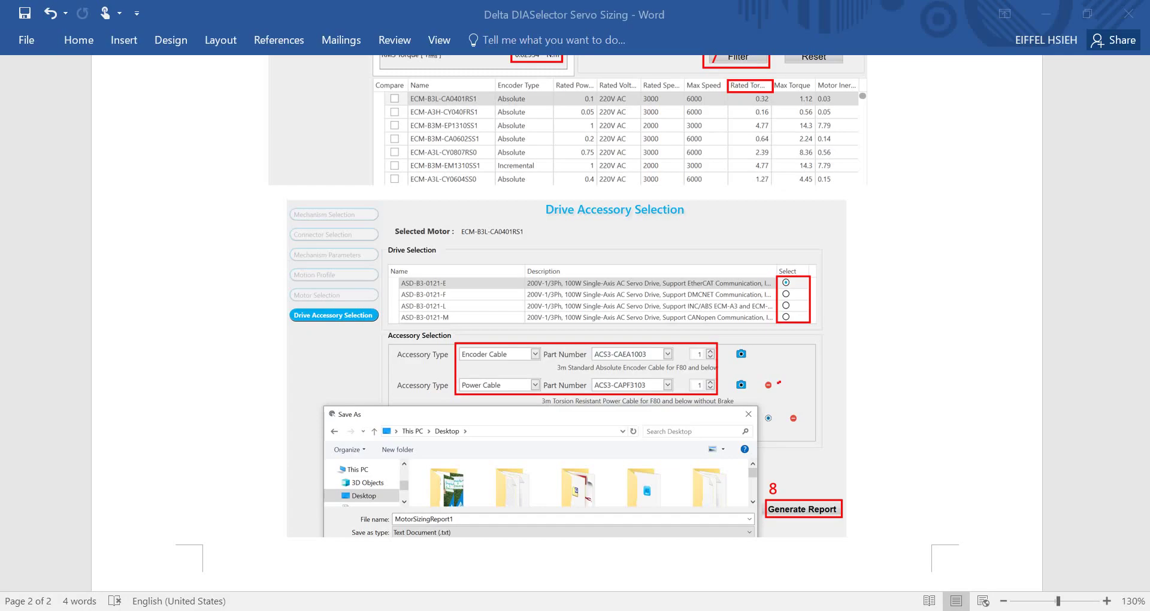
scroll(749, 295, up, 15)
scroll(750, 295, up, 10)
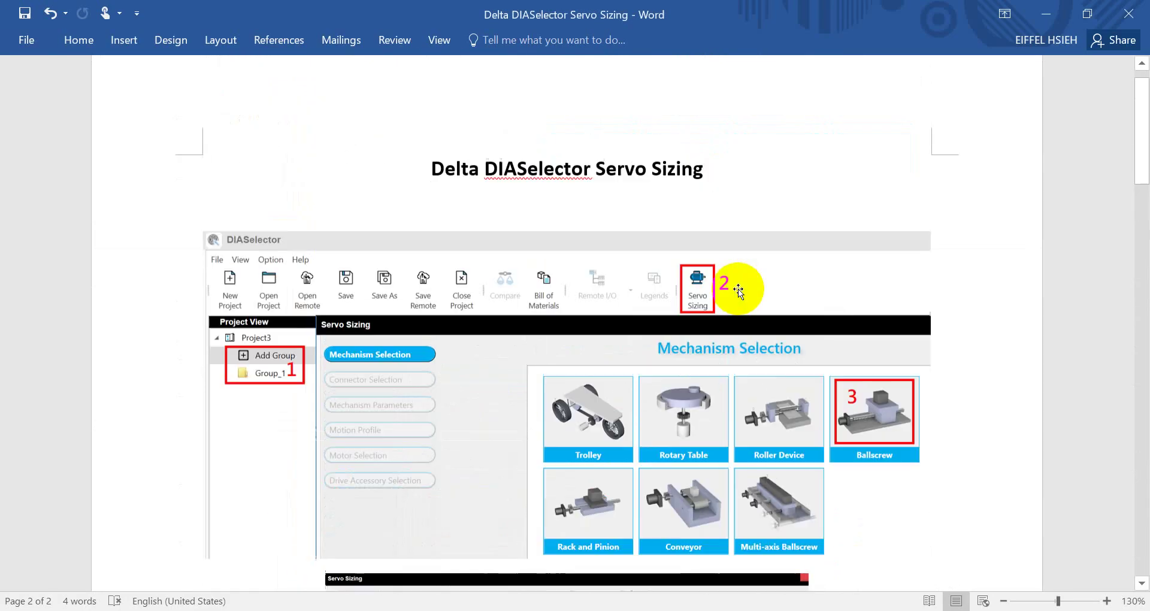
scroll(742, 292, down, 3)
scroll(742, 293, up, 3)
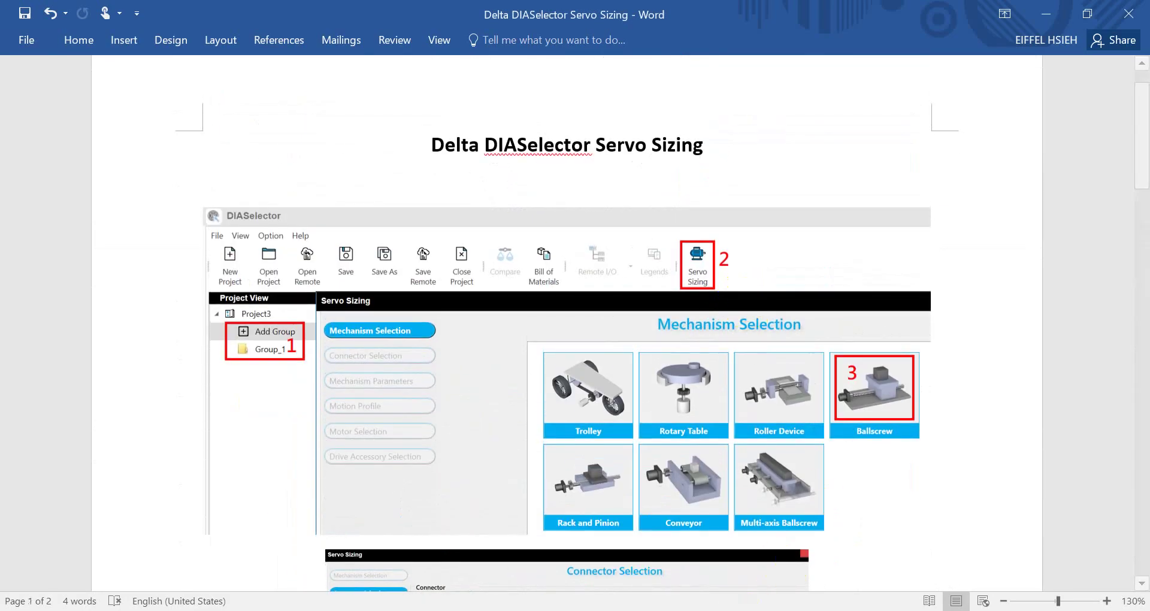